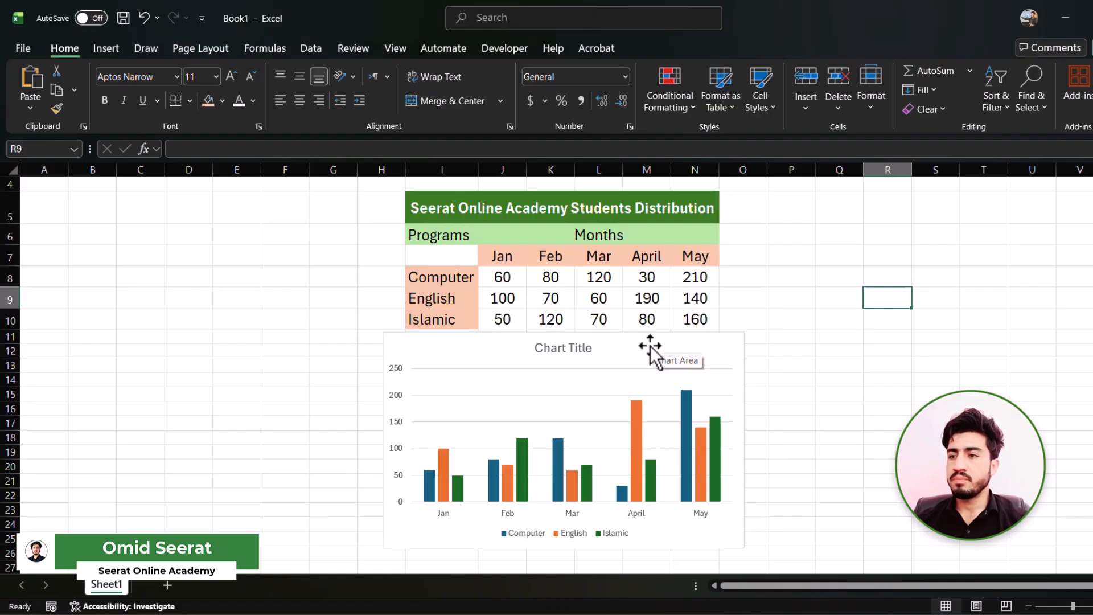
# Step: Delete the existing clustered column chart below the student distribution table
pyautogui.click(478, 335)
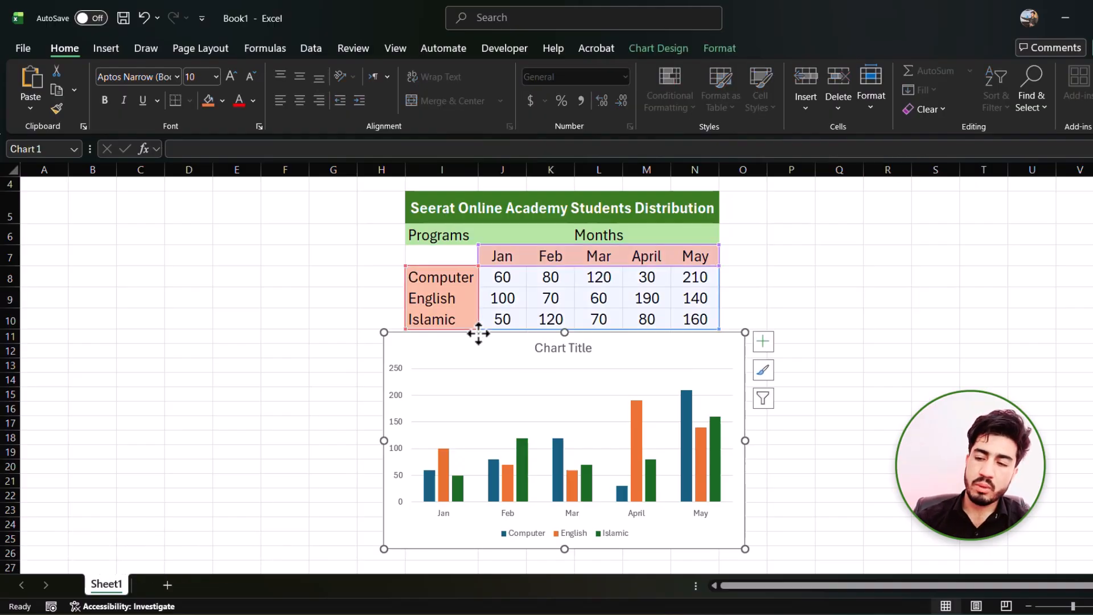
pyautogui.press('Delete')
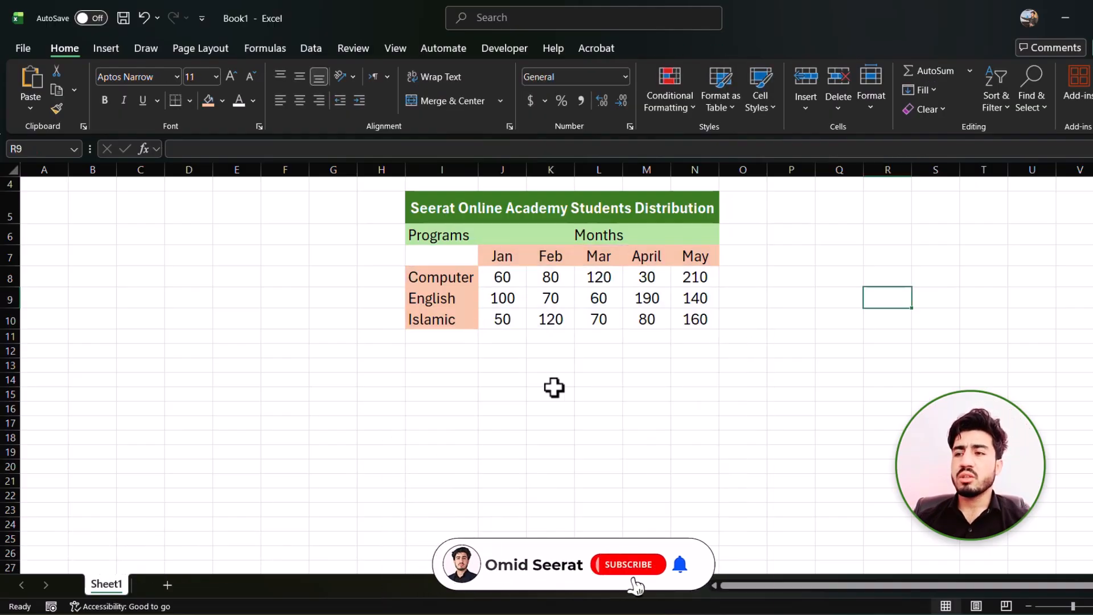
# Step: Examine the table's program names, month headings and the Computer row's values from Jan to May
pyautogui.scroll(1, 554, 388)
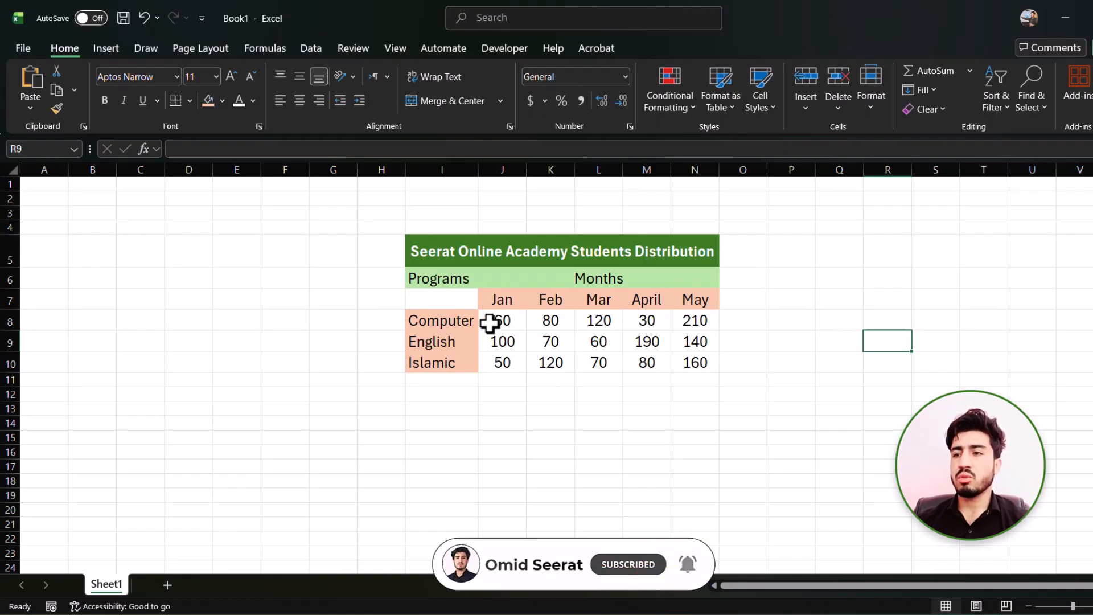
pyautogui.moveTo(453, 319); pyautogui.dragTo(449, 362)
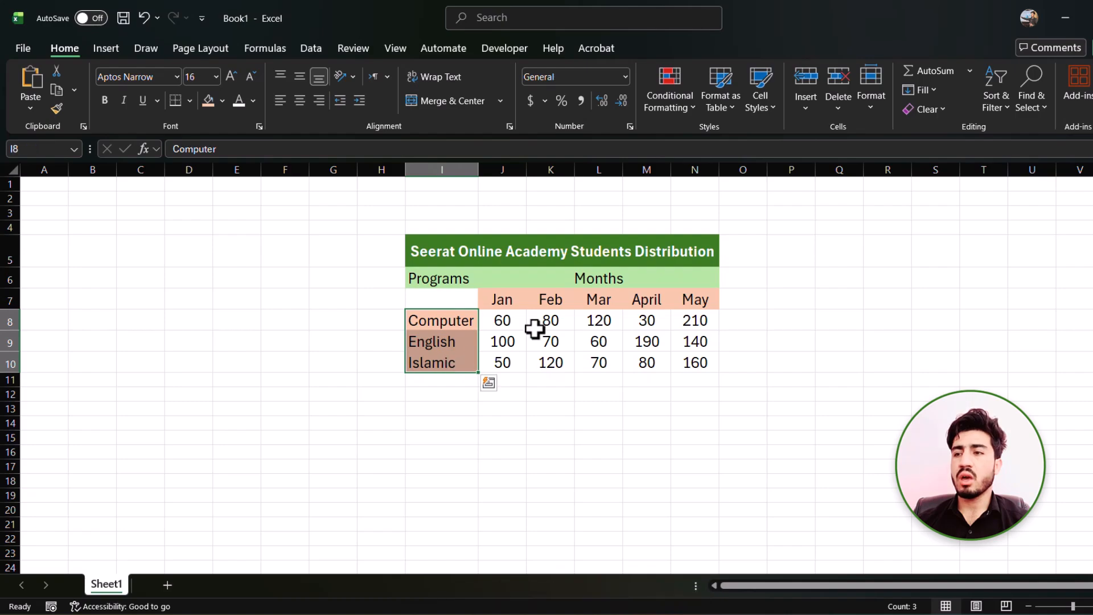
pyautogui.moveTo(504, 301); pyautogui.dragTo(695, 307)
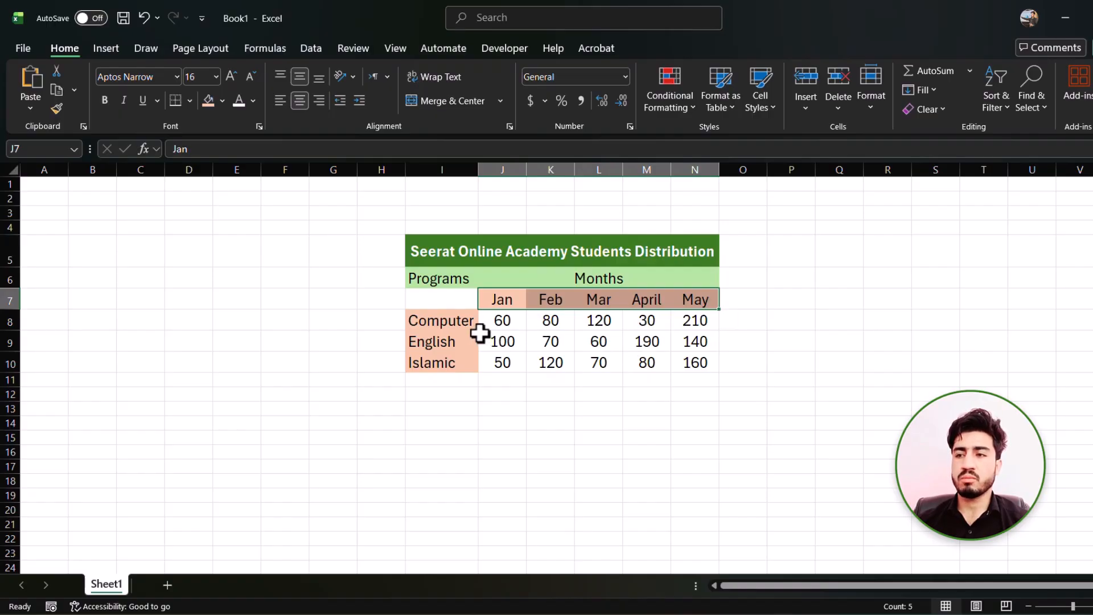
pyautogui.click(462, 320)
pyautogui.click(504, 321)
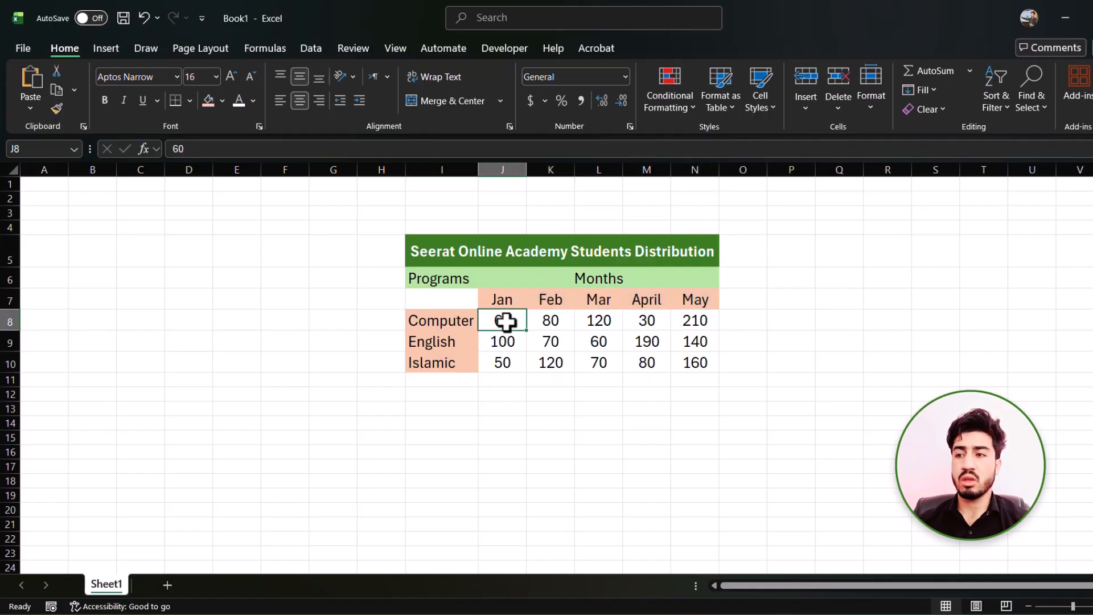
pyautogui.click(552, 324)
pyautogui.click(598, 322)
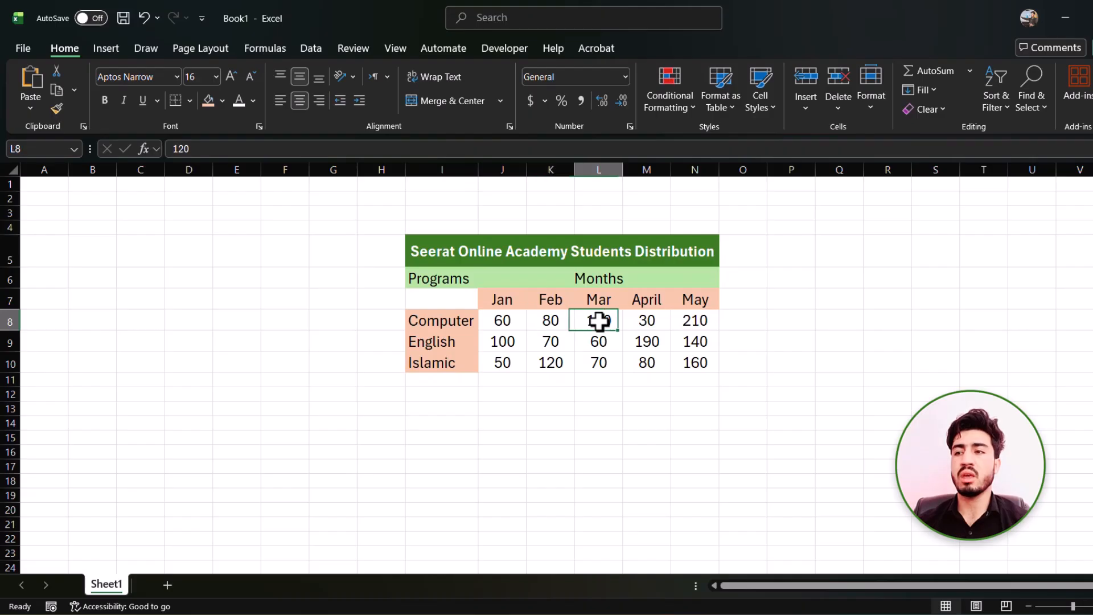
pyautogui.click(639, 324)
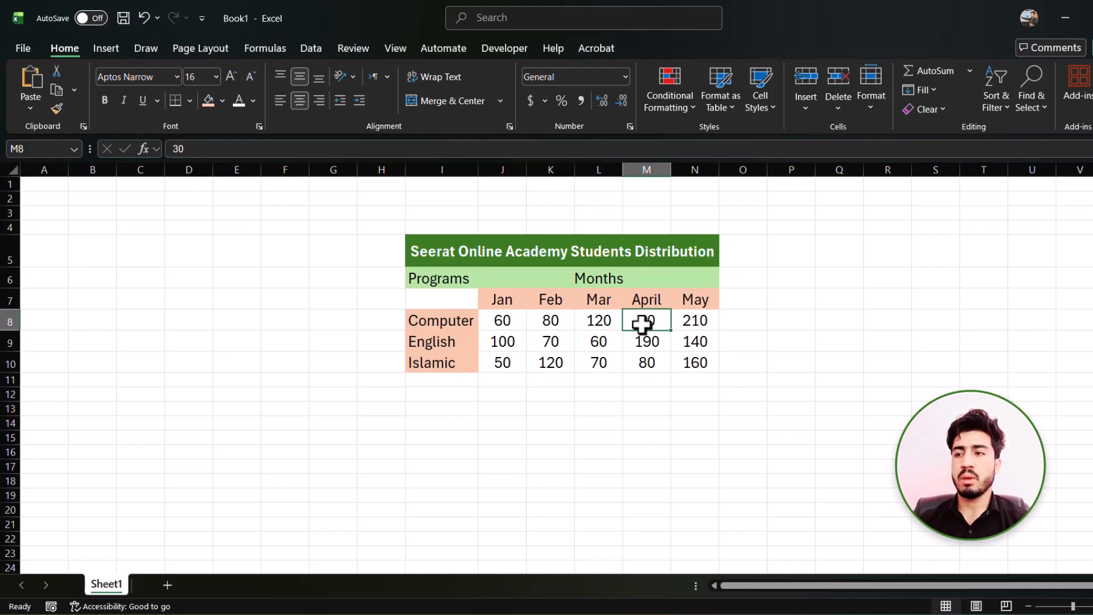
pyautogui.click(693, 321)
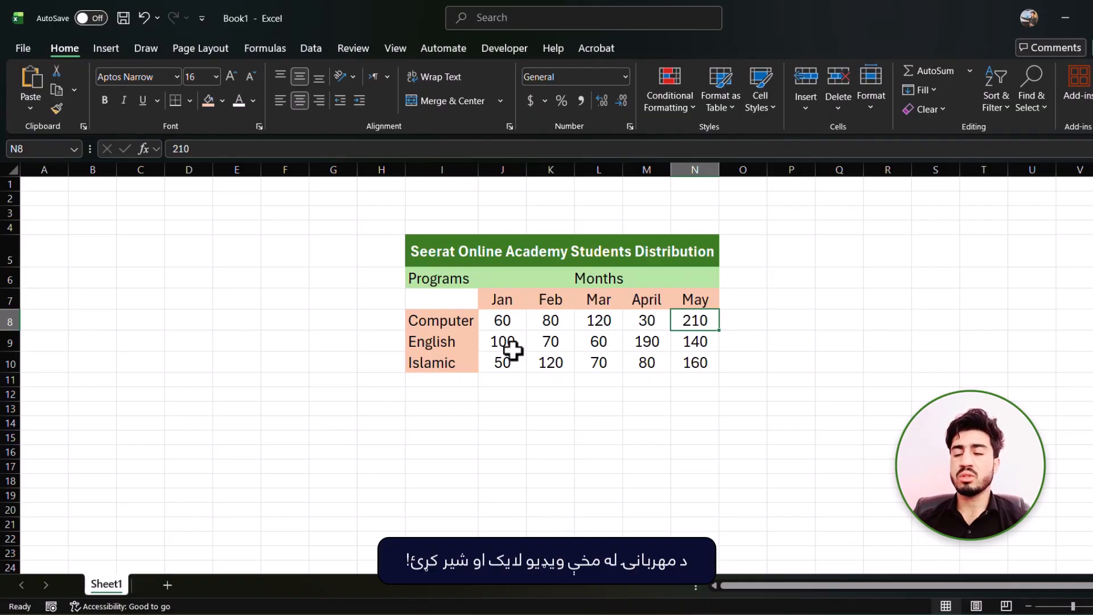
# Step: Insert a 2-D clustered column chart from the programs and months data in I7:N10
pyautogui.click(459, 307)
pyautogui.moveTo(458, 312); pyautogui.dragTo(678, 362)
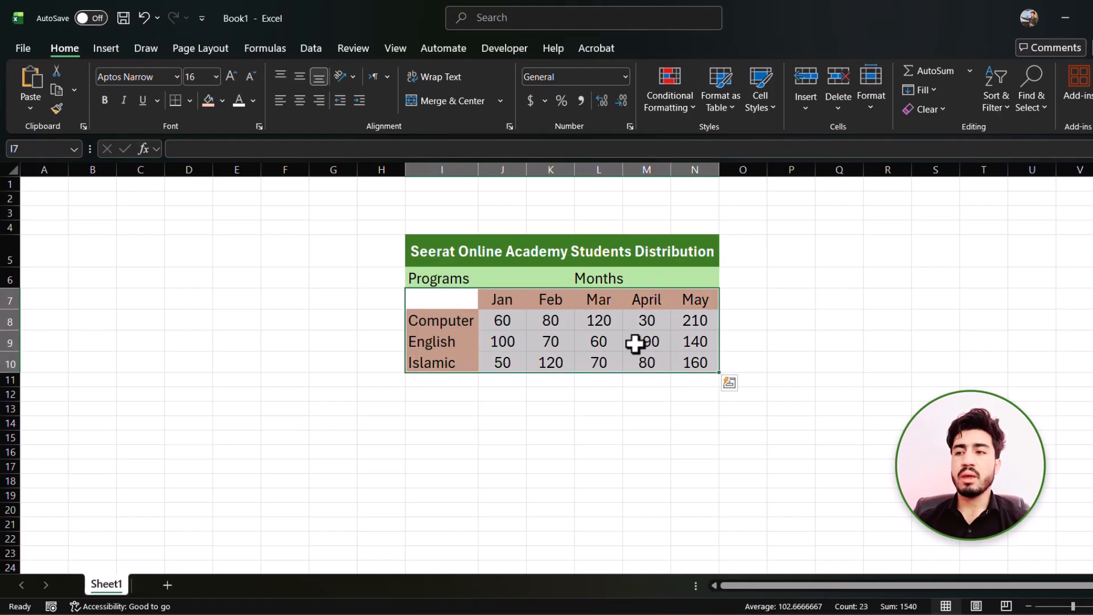
pyautogui.click(121, 47)
pyautogui.click(506, 73)
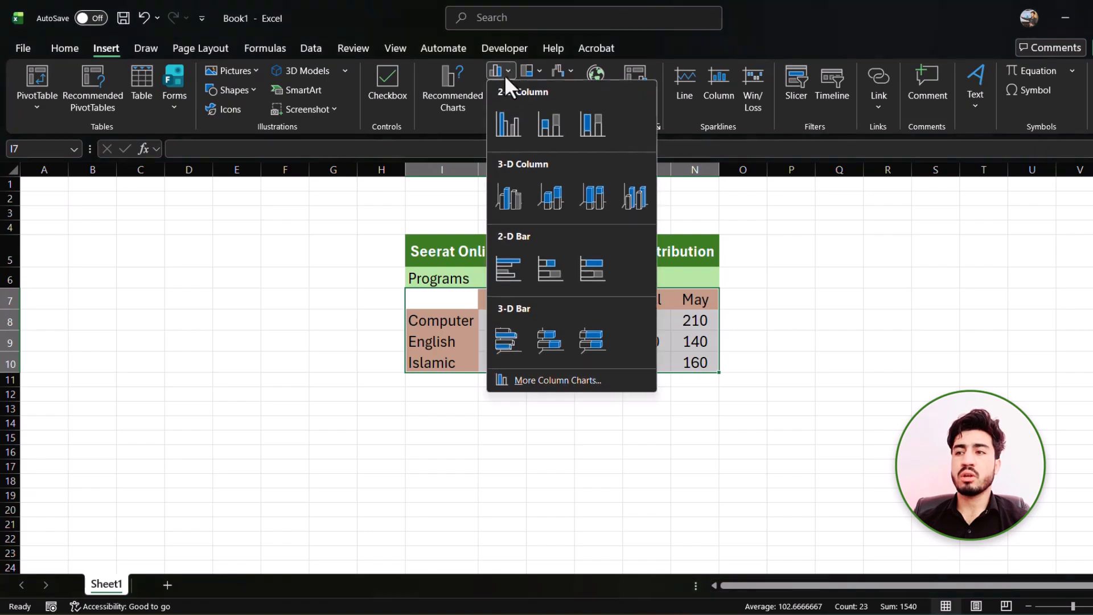
pyautogui.click(509, 125)
# Step: Enlarge the new chart to about 4.57" high by 6.77" wide and position it from column G to column P
pyautogui.moveTo(632, 484); pyautogui.dragTo(627, 549)
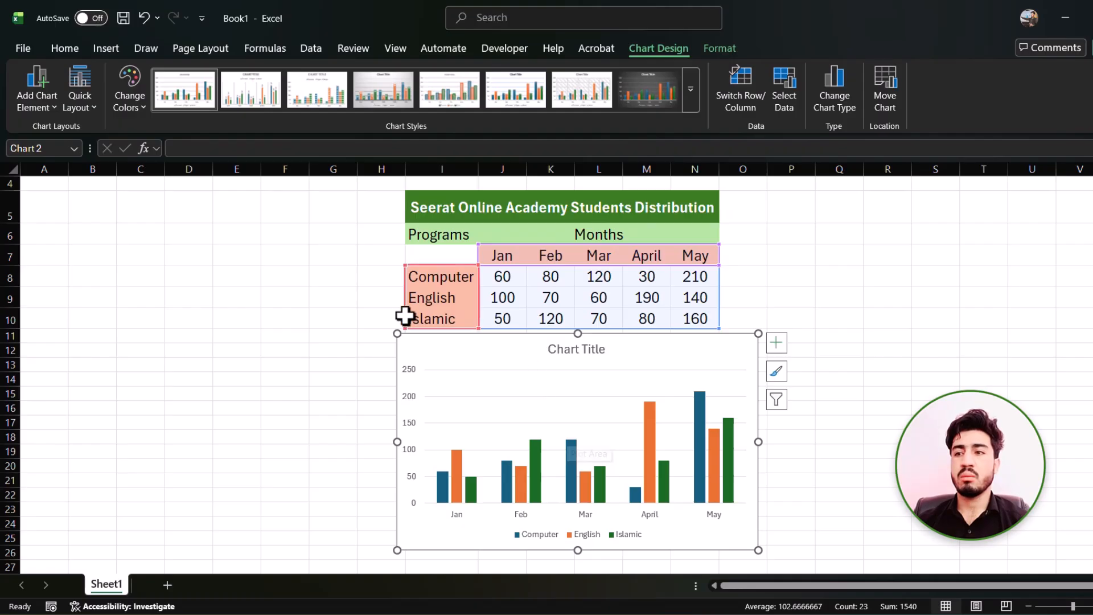
pyautogui.moveTo(397, 333); pyautogui.dragTo(269, 220)
pyautogui.moveTo(273, 263); pyautogui.dragTo(324, 229)
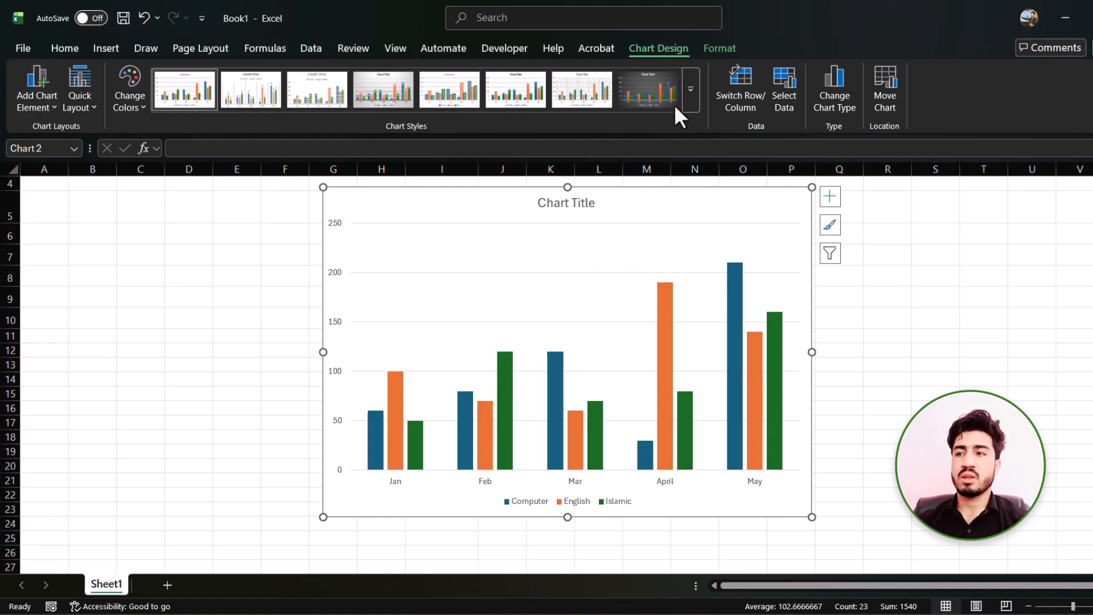
pyautogui.click(704, 54)
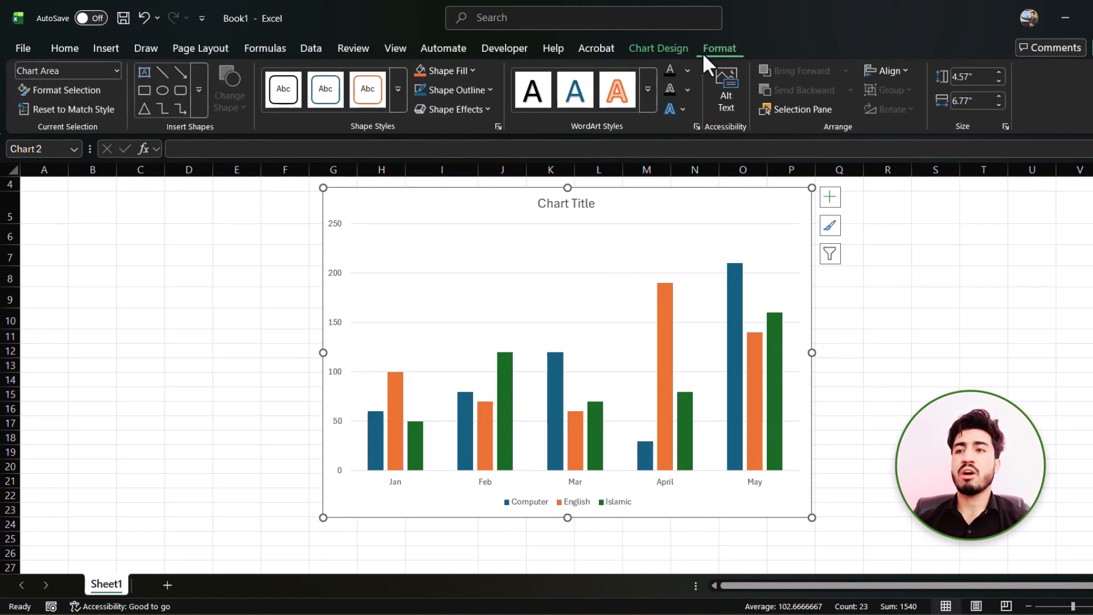
pyautogui.click(657, 45)
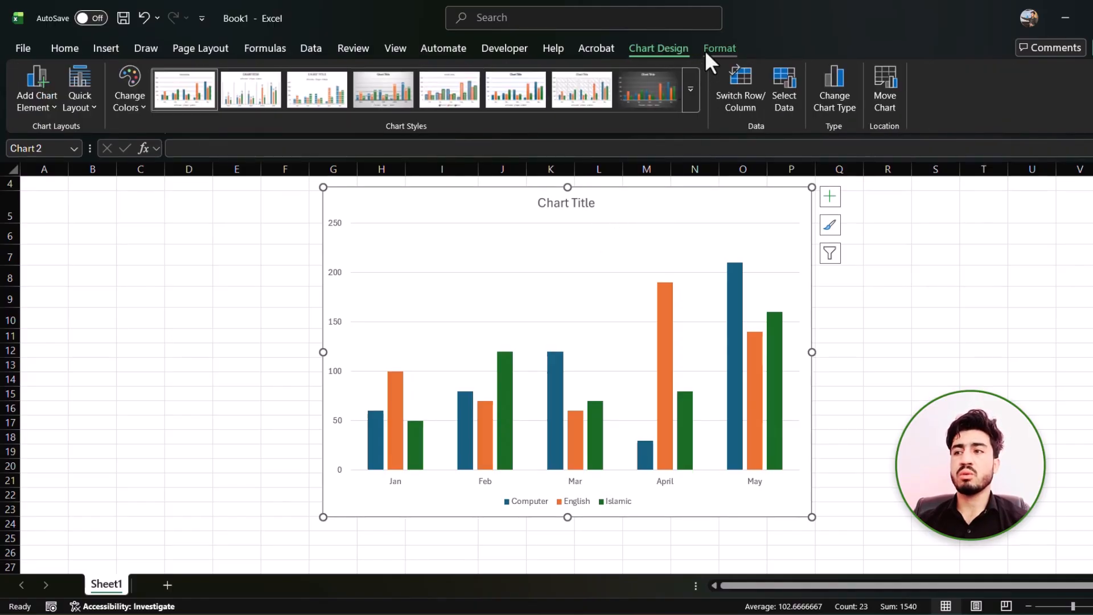
pyautogui.click(706, 52)
pyautogui.click(664, 51)
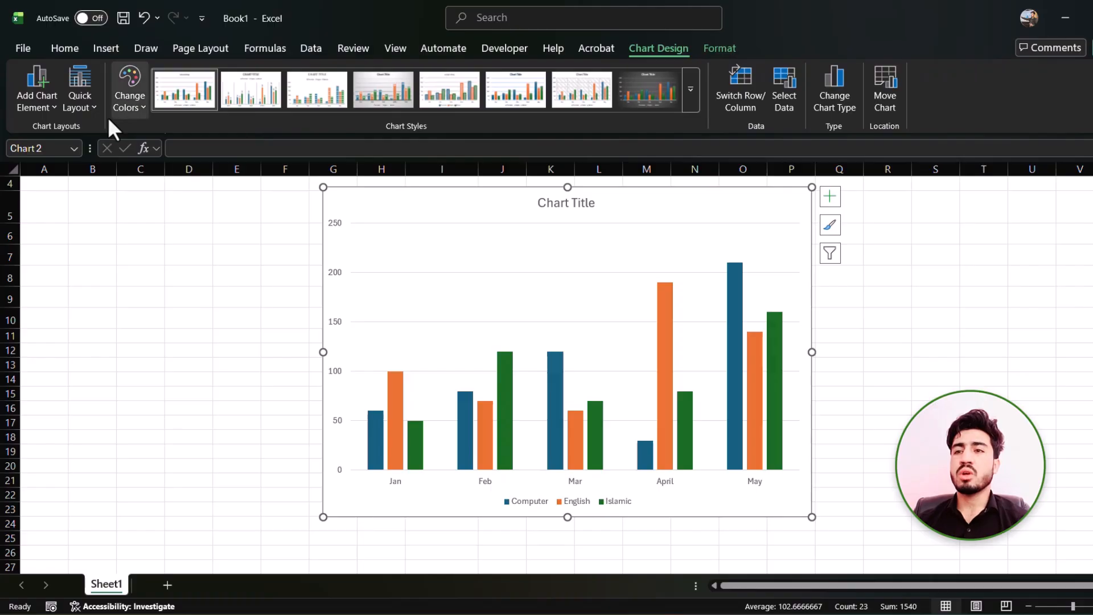
# Step: Hide the chart's primary horizontal and primary vertical axes
pyautogui.click(38, 104)
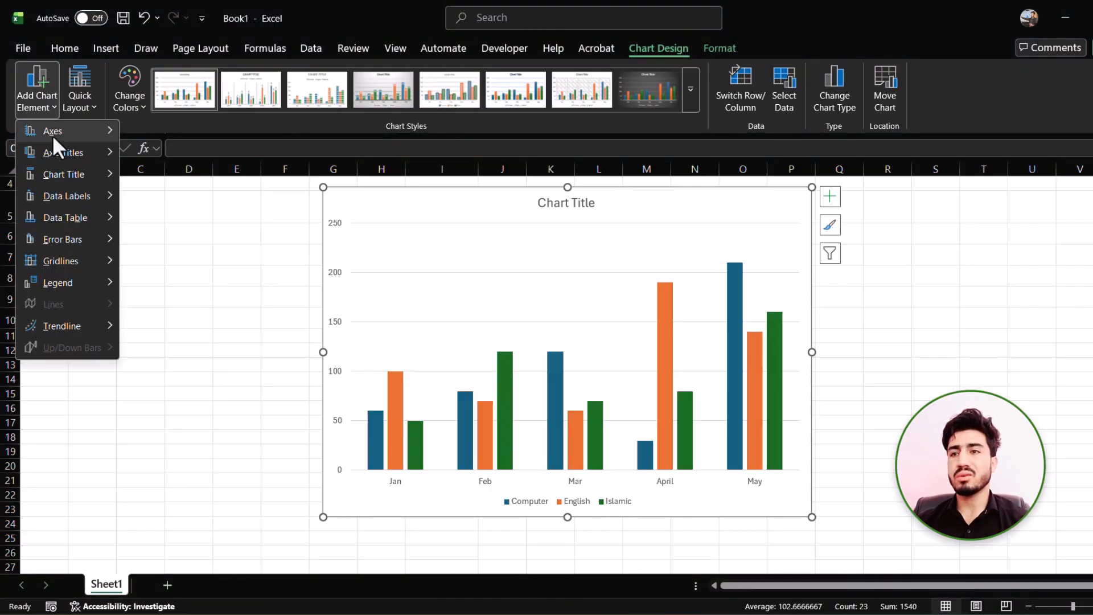
pyautogui.moveTo(57, 141)
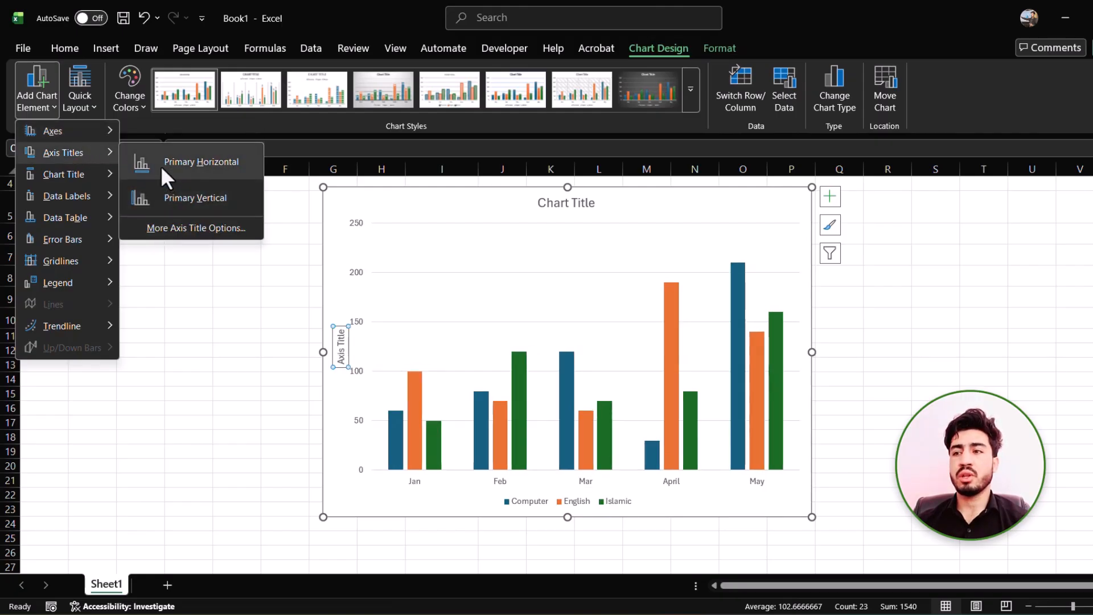
pyautogui.moveTo(87, 124)
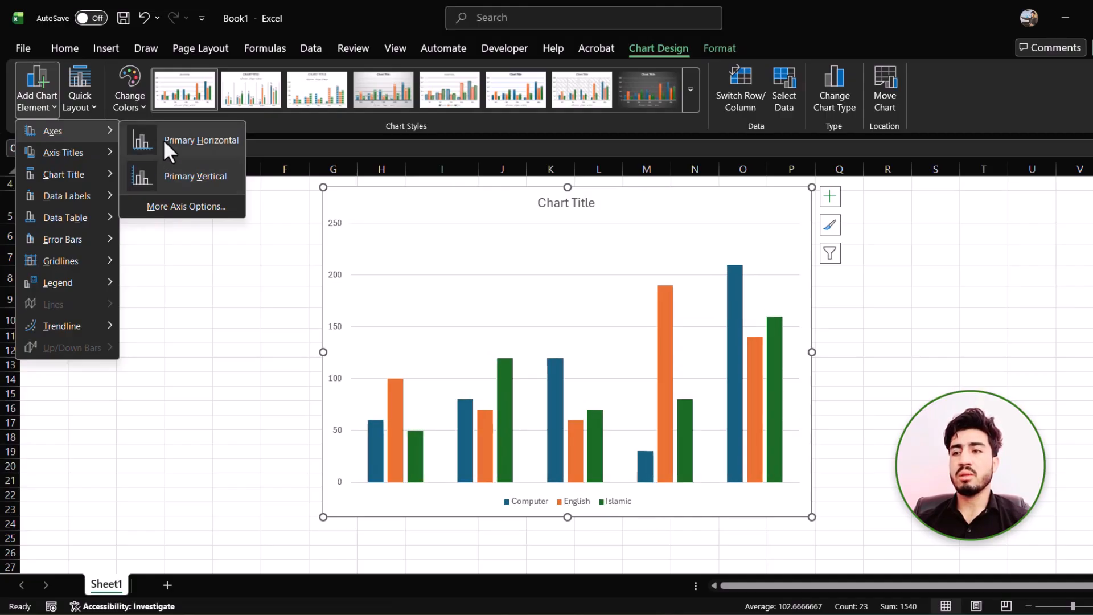
pyautogui.click(162, 139)
pyautogui.click(38, 92)
pyautogui.moveTo(101, 131)
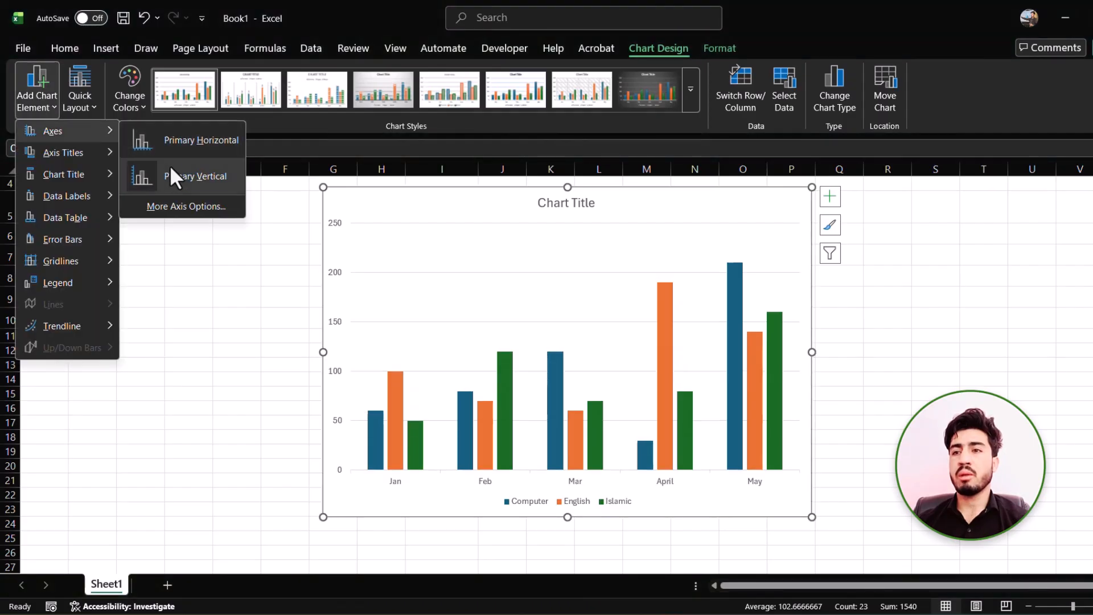
pyautogui.click(173, 172)
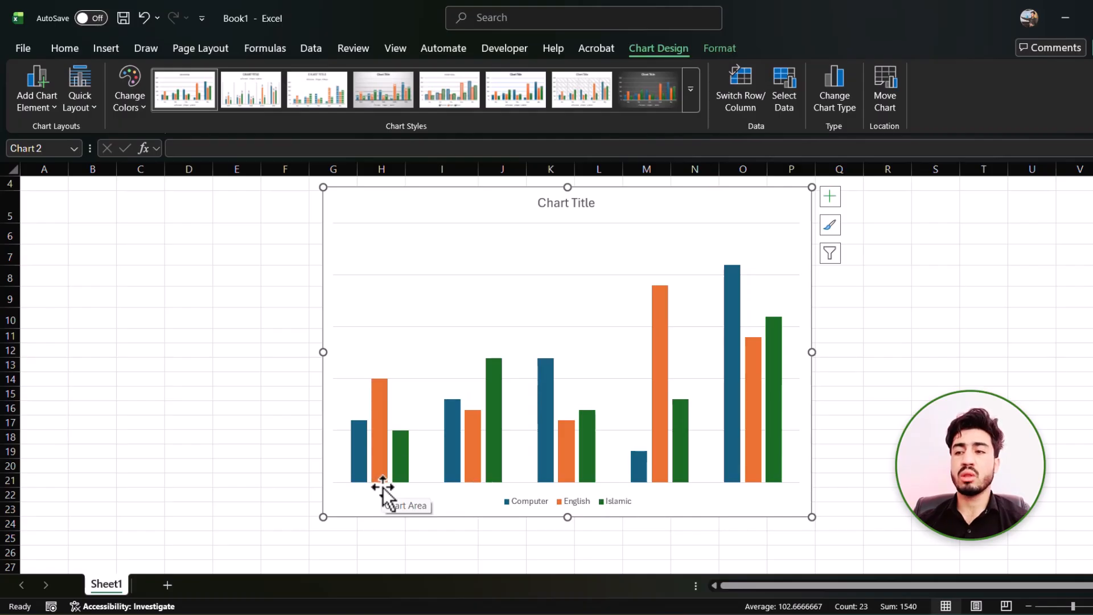
# Step: Restore the chart's primary horizontal and primary vertical axes
pyautogui.click(35, 107)
pyautogui.moveTo(94, 131)
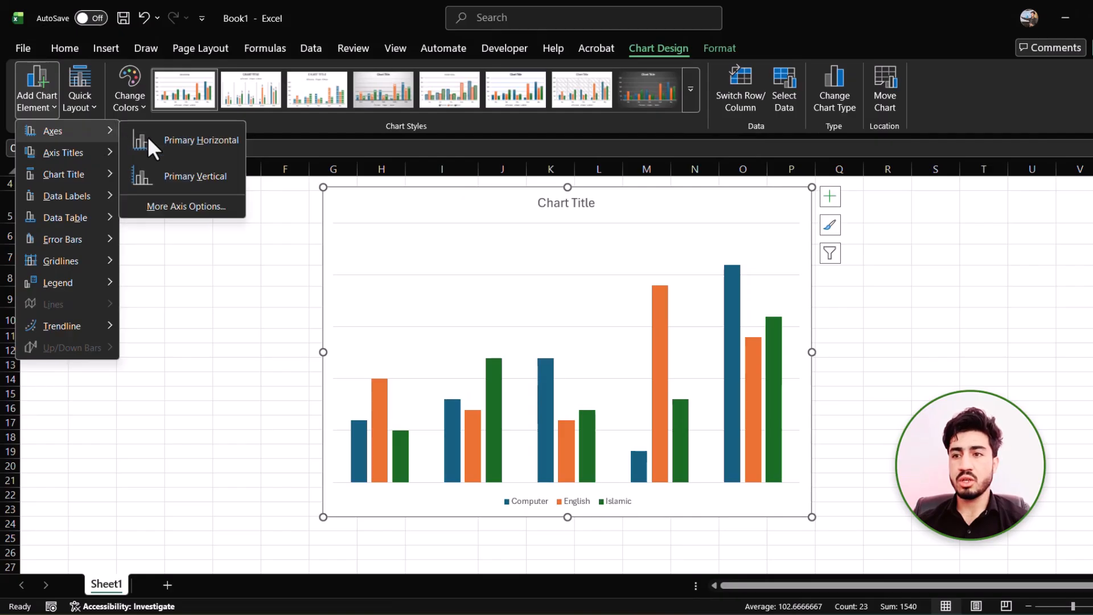
pyautogui.click(136, 140)
pyautogui.click(52, 103)
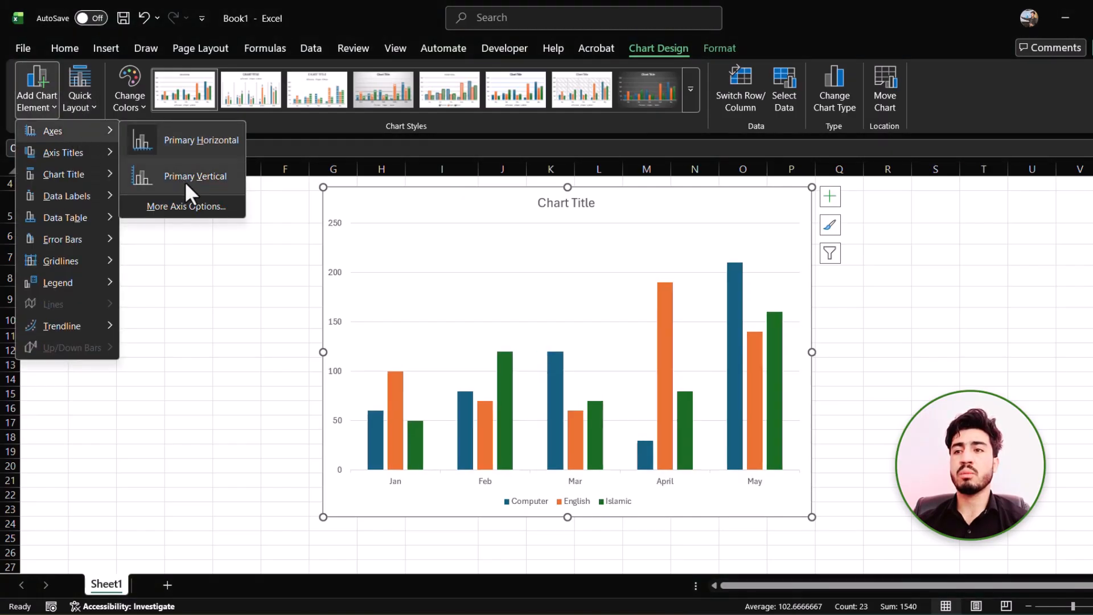
pyautogui.click(185, 178)
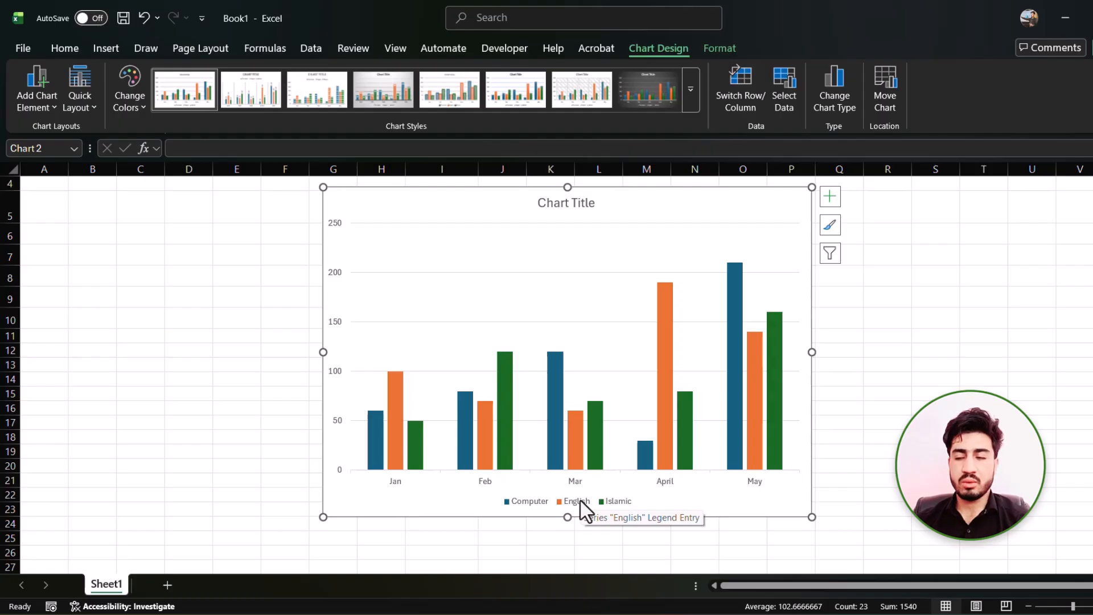
# Step: Add a primary horizontal axis title to the chart and set its text to "Students Distribution"
pyautogui.click(26, 99)
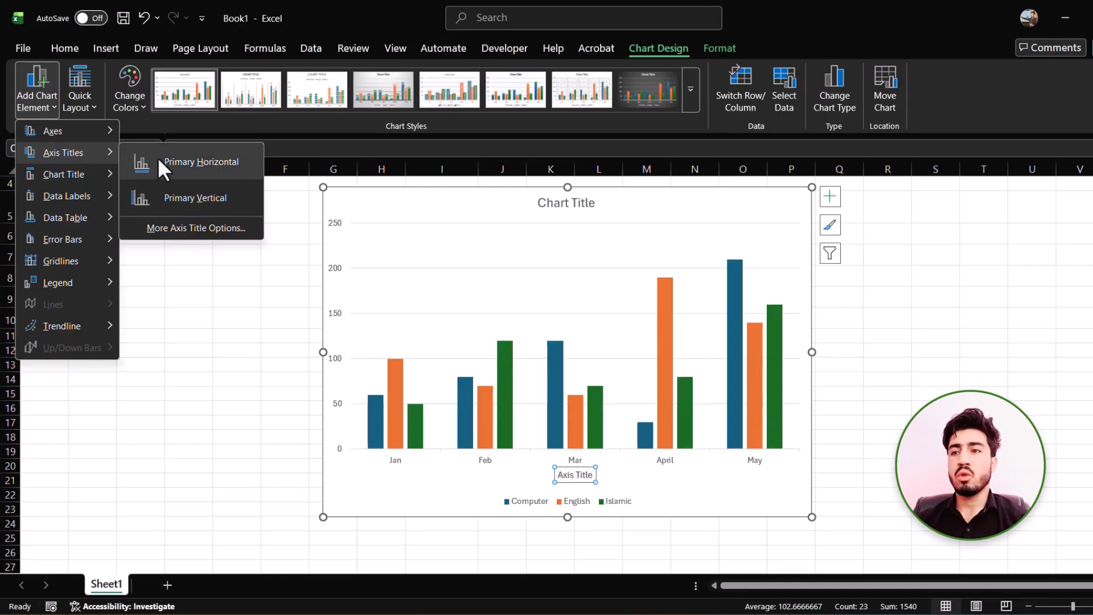
pyautogui.click(191, 168)
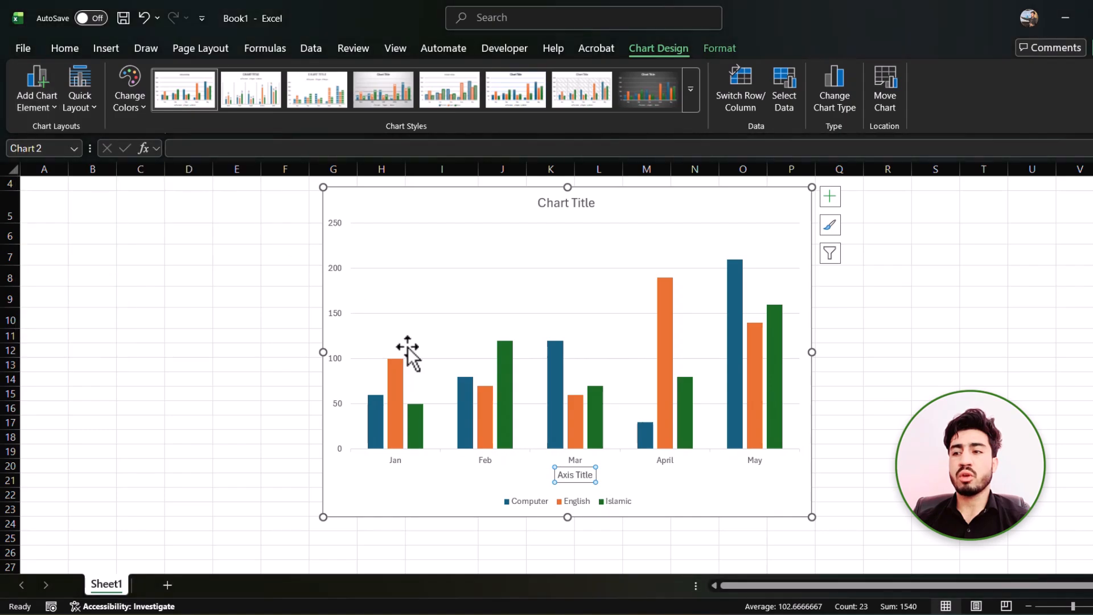
pyautogui.click(574, 476)
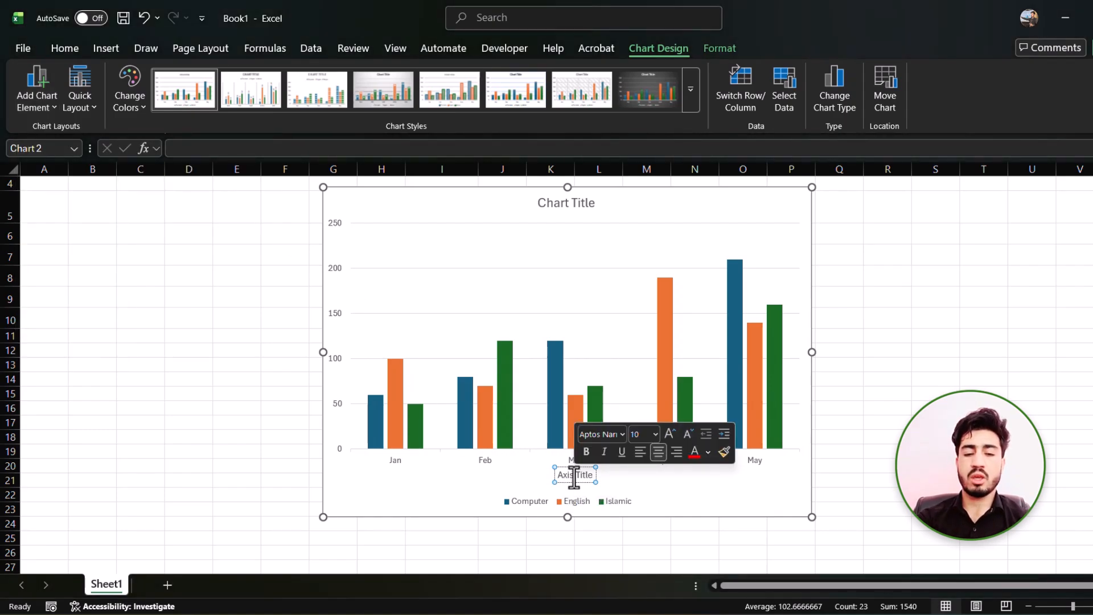
pyautogui.hotkey('ctrl', 'a')
pyautogui.press('BackSpace')
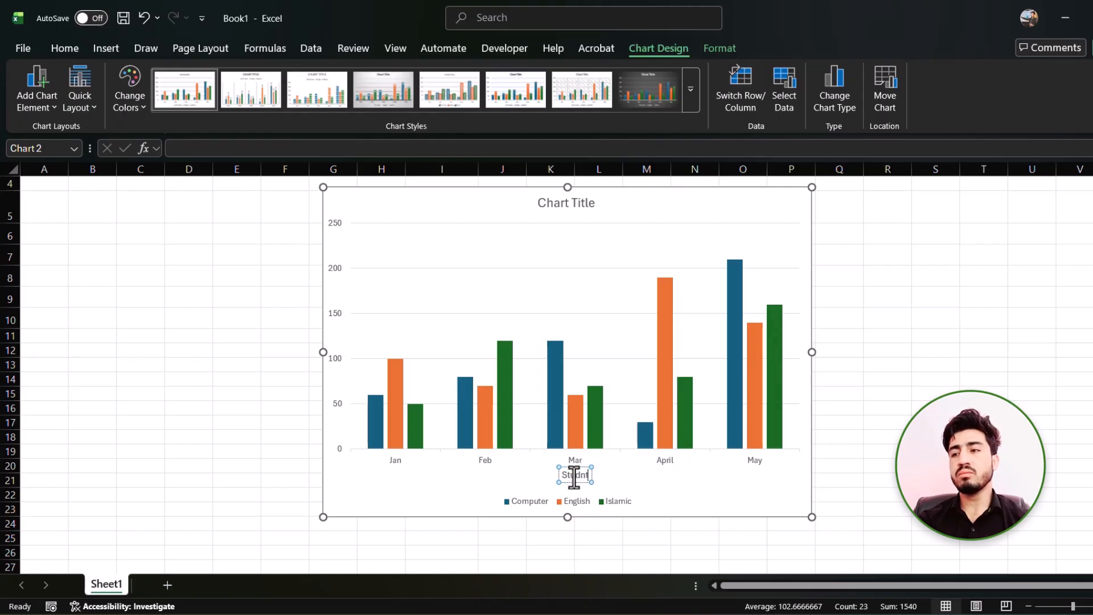
pyautogui.write('Students Distribution')
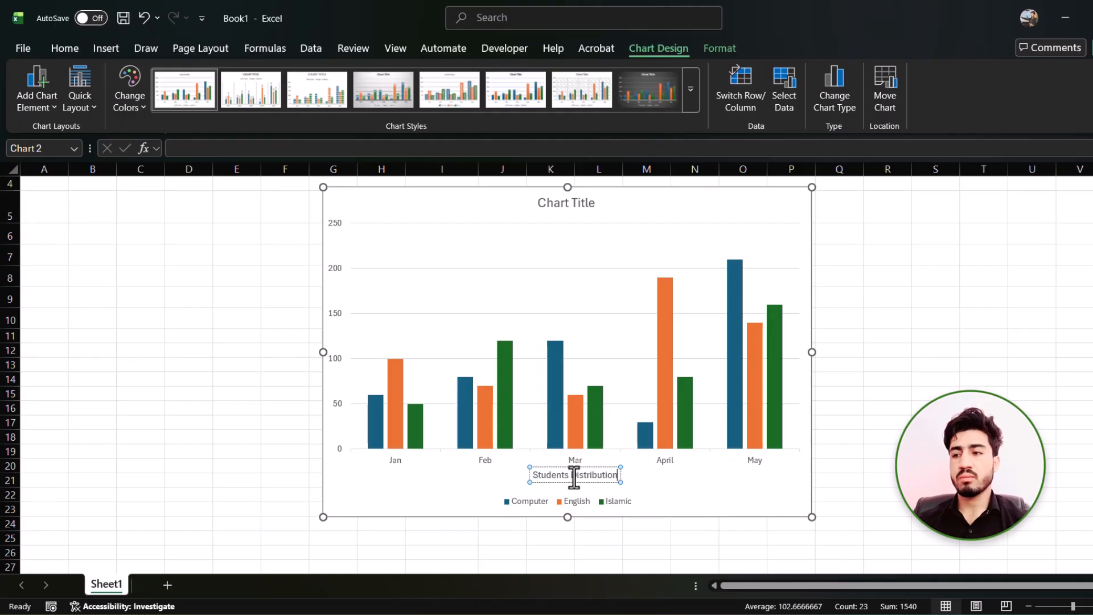
# Step: Add a primary vertical axis title to the chart, leaving its placeholder text
pyautogui.click(33, 93)
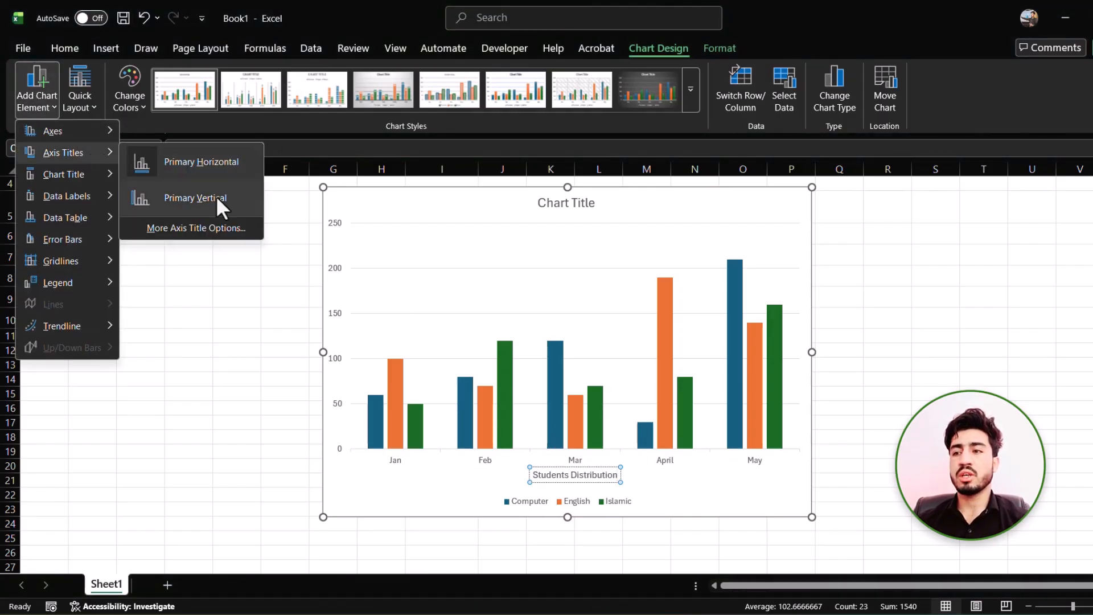
pyautogui.click(217, 197)
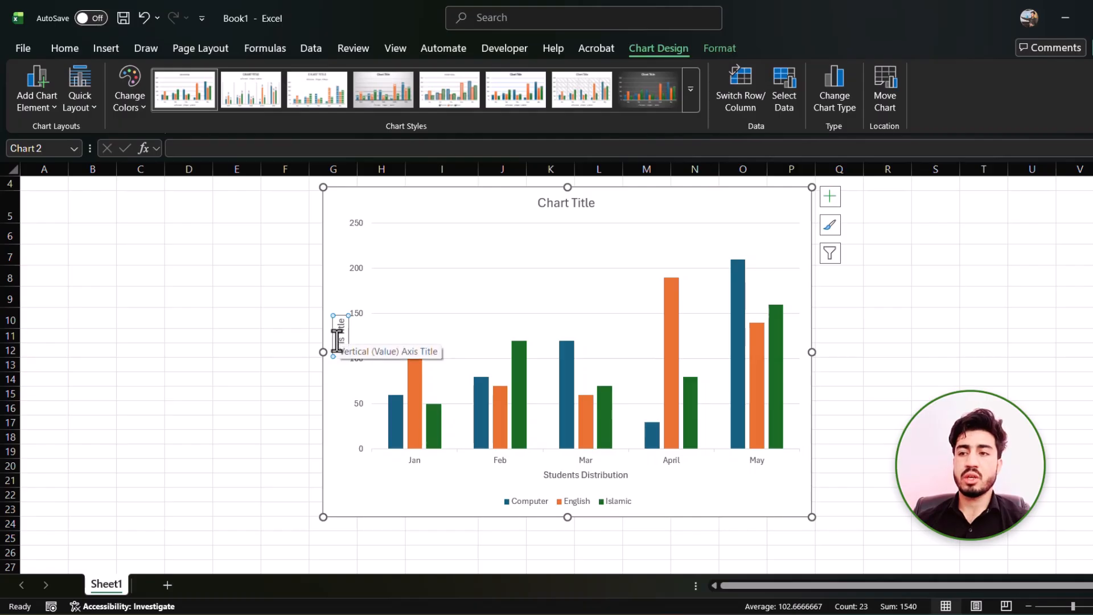
pyautogui.click(50, 108)
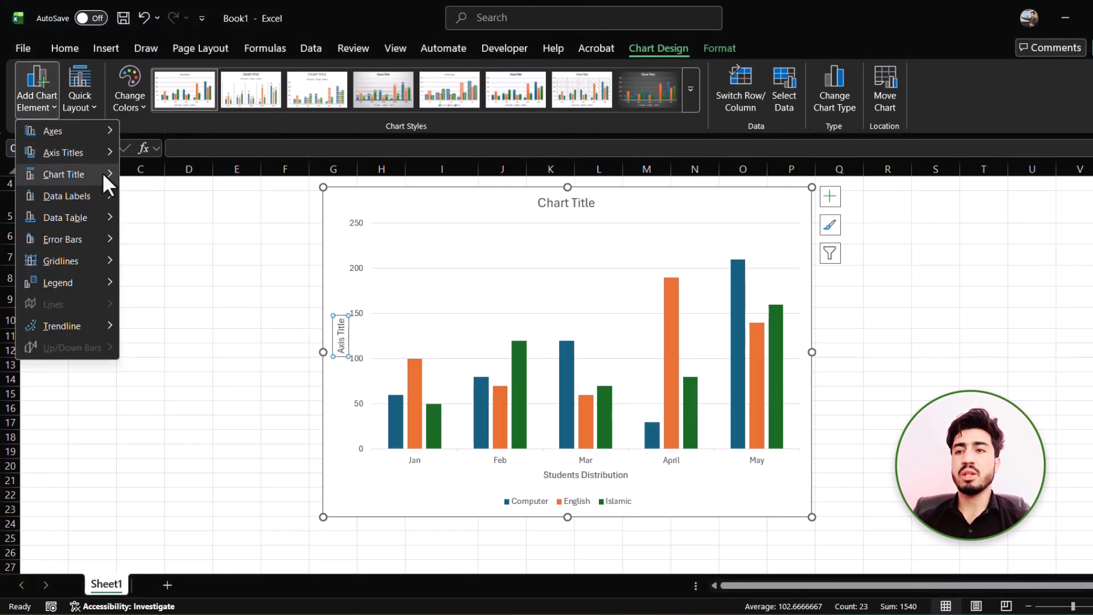
pyautogui.moveTo(102, 173)
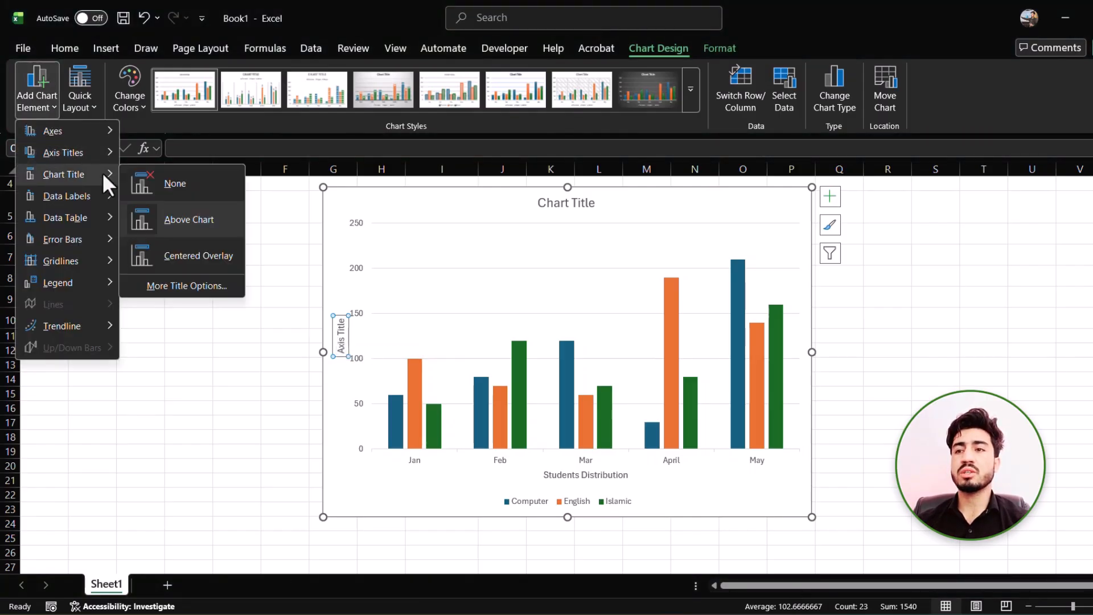
pyautogui.click(567, 222)
# Step: Remove the primary horizontal axis title "Students Distribution" from the chart
pyautogui.click(31, 86)
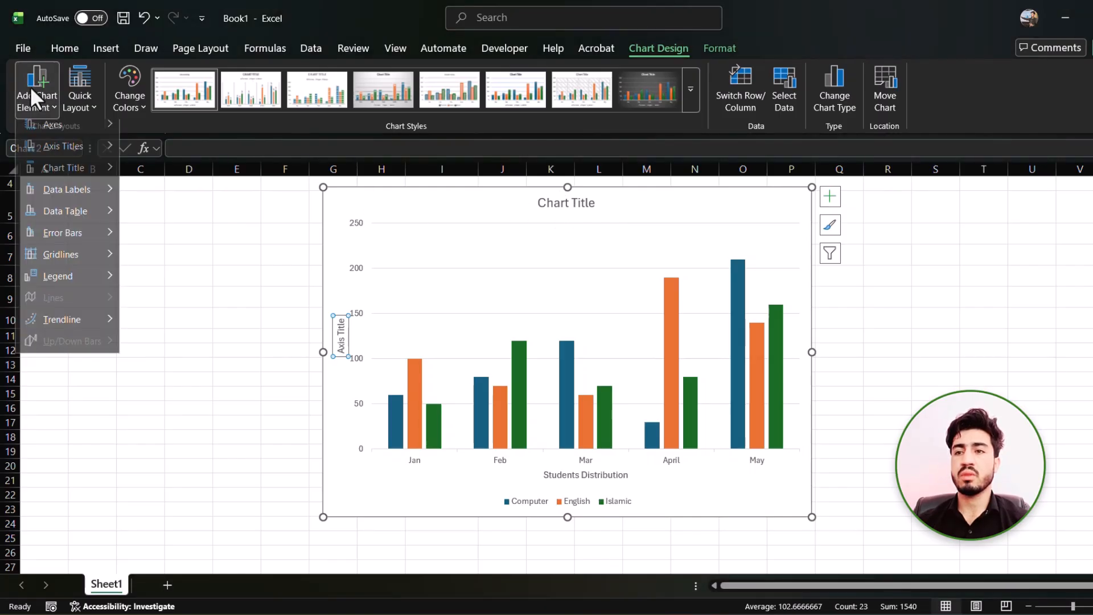
pyautogui.moveTo(104, 154)
pyautogui.click(165, 164)
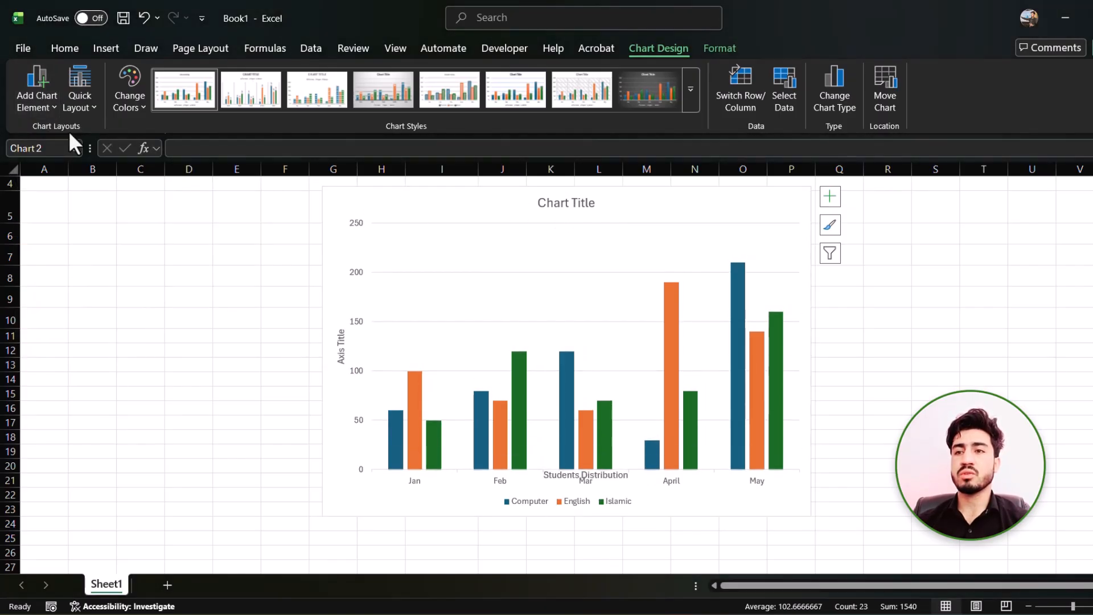
# Step: Remove the primary vertical axis title from the chart
pyautogui.click(36, 96)
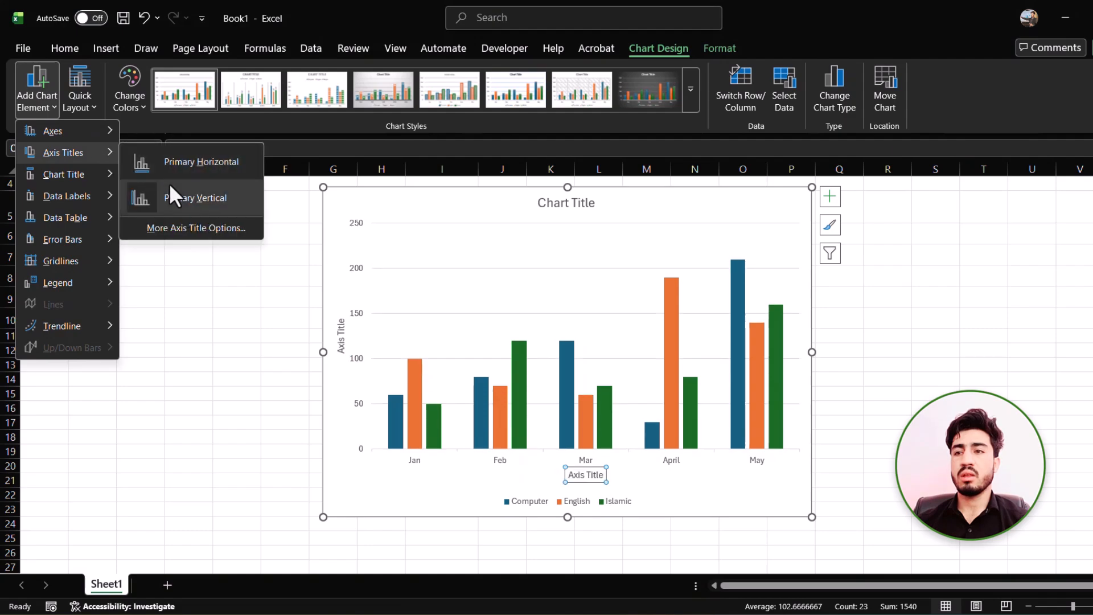
pyautogui.click(170, 183)
pyautogui.click(35, 85)
pyautogui.moveTo(96, 176)
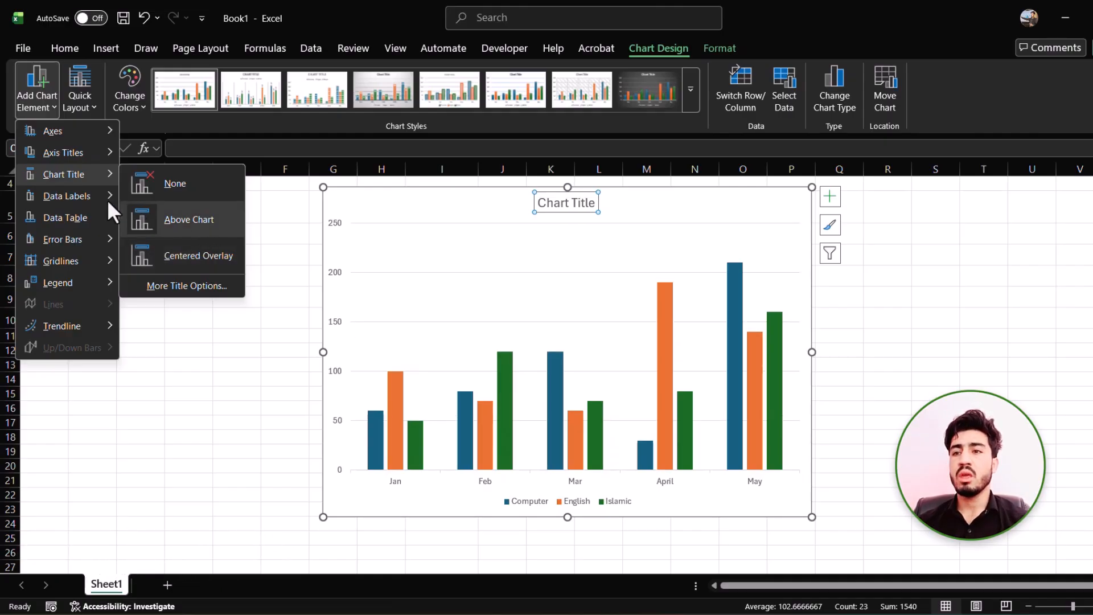
pyautogui.moveTo(99, 197)
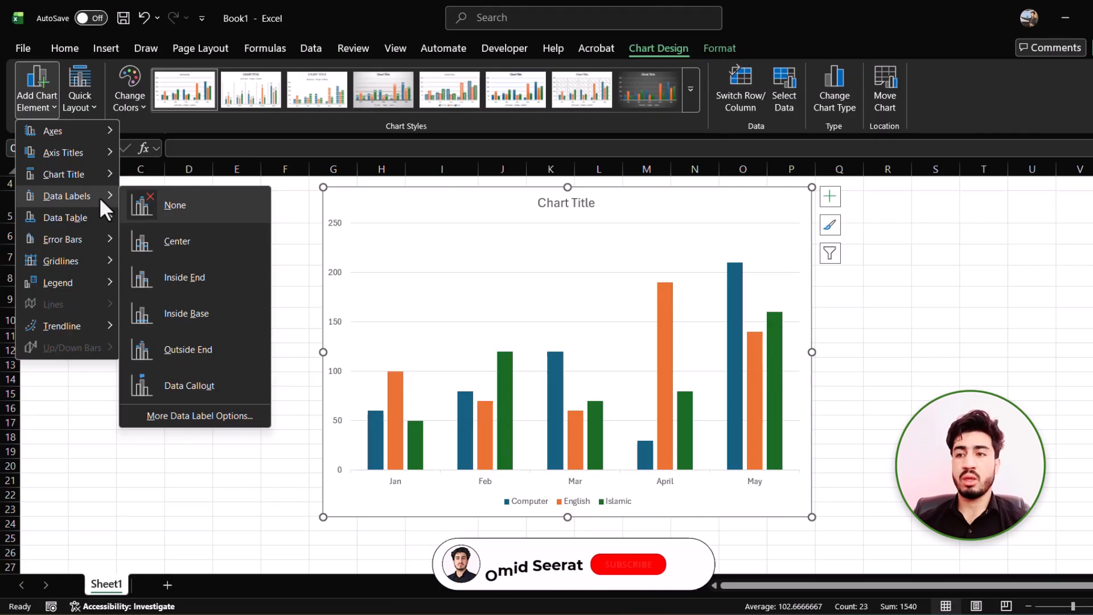
pyautogui.click(315, 268)
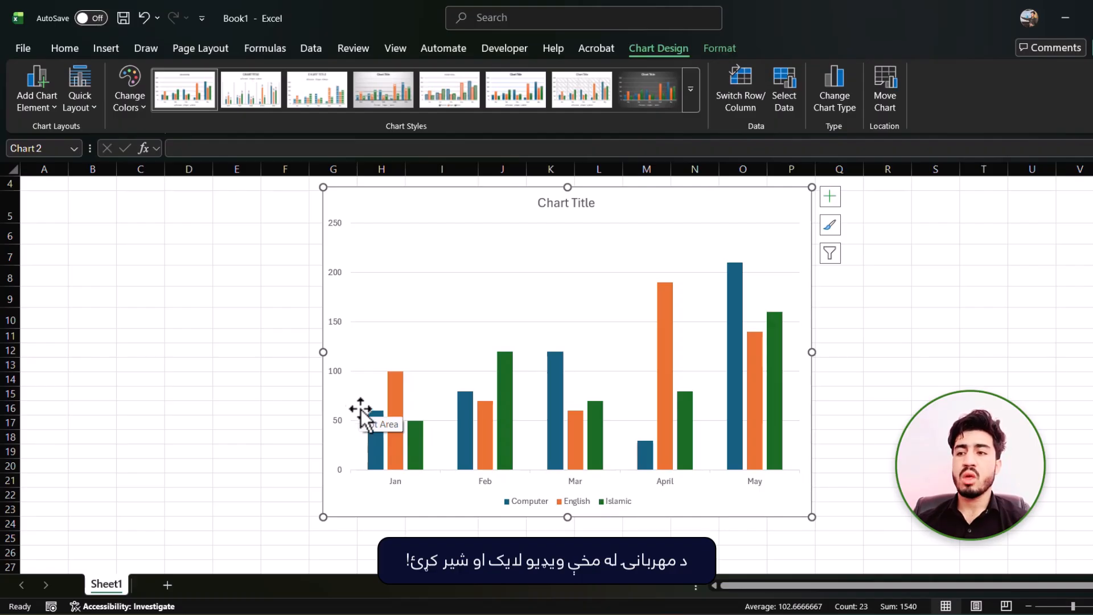
pyautogui.moveTo(372, 420)
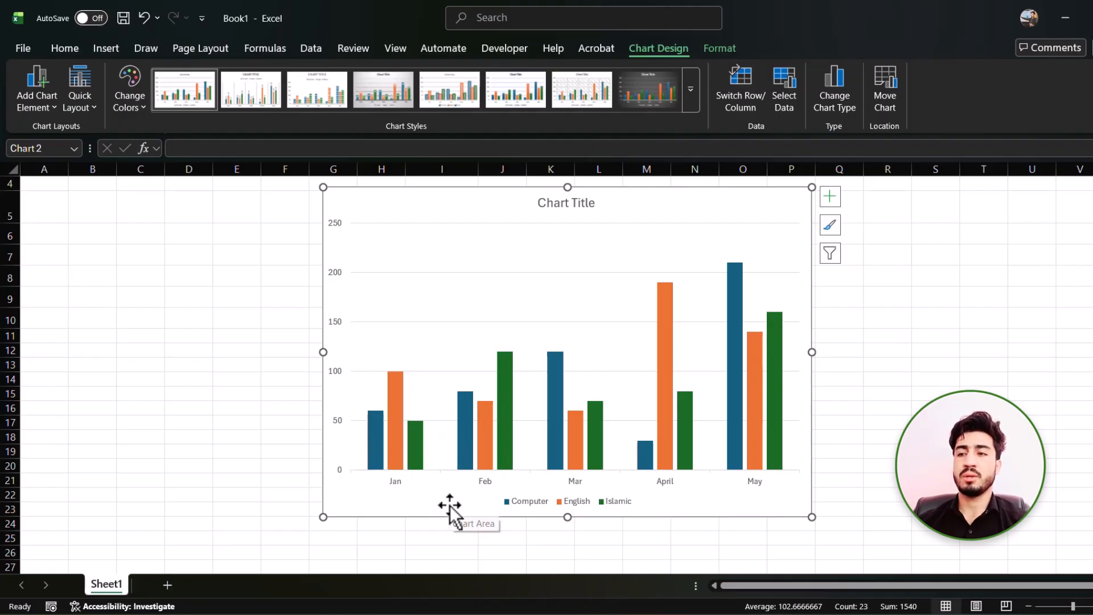
# Step: Add data labels to the chart's columns using the Outside End position
pyautogui.click(29, 108)
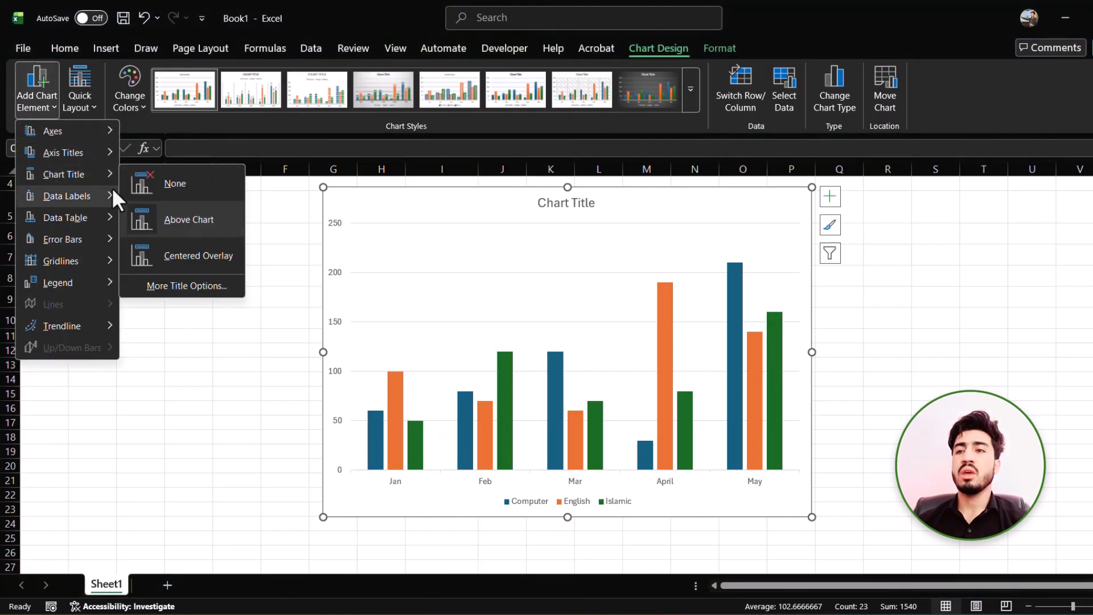
pyautogui.moveTo(108, 193)
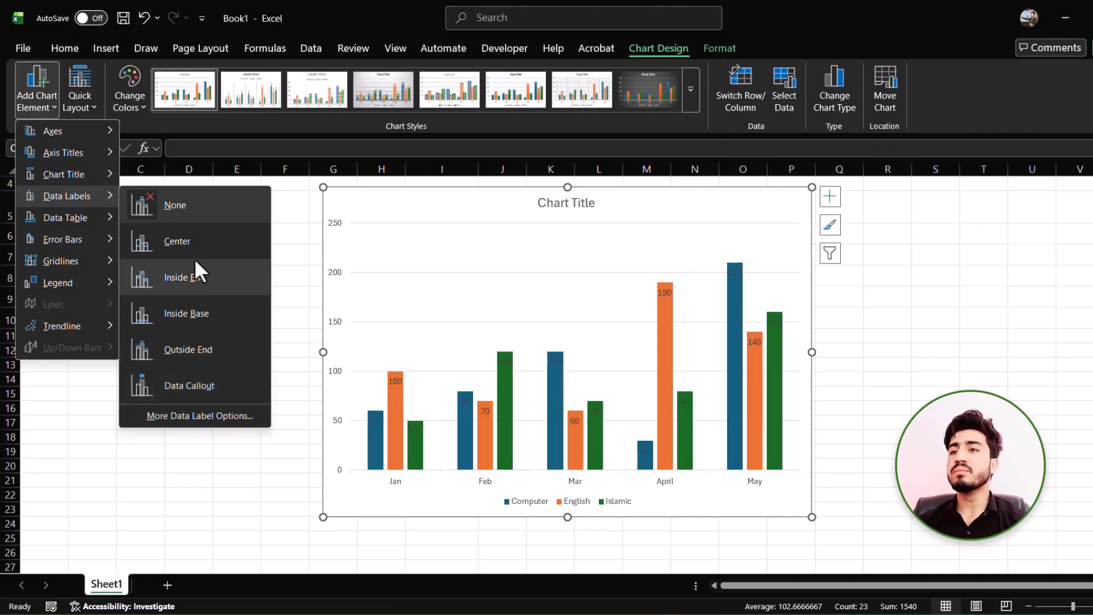
pyautogui.click(209, 345)
# Step: Add a data table without legend keys beneath the chart's columns
pyautogui.click(42, 105)
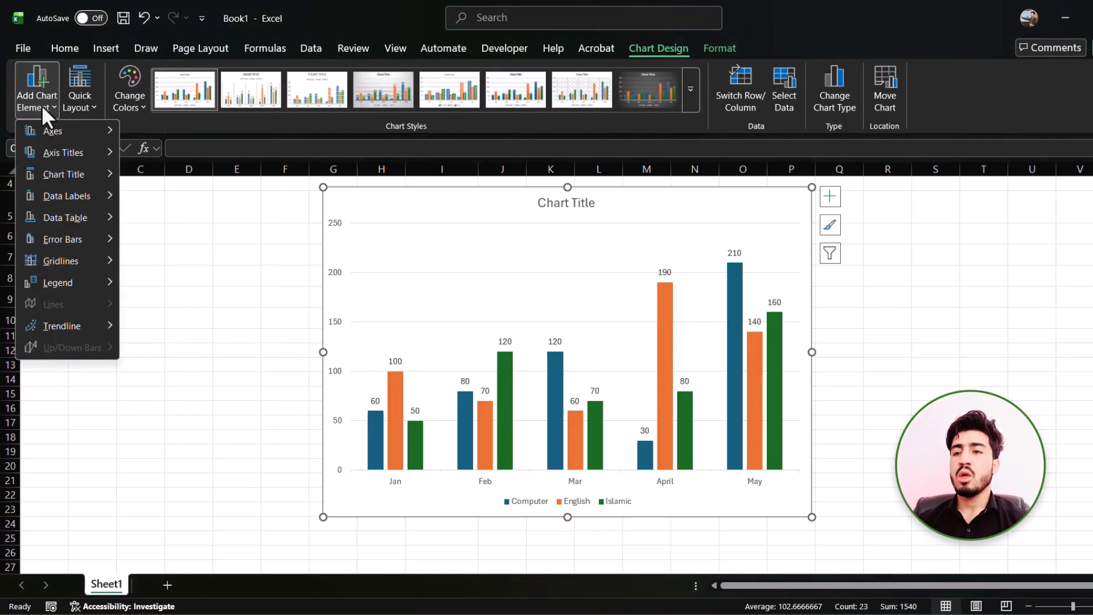
pyautogui.moveTo(87, 237)
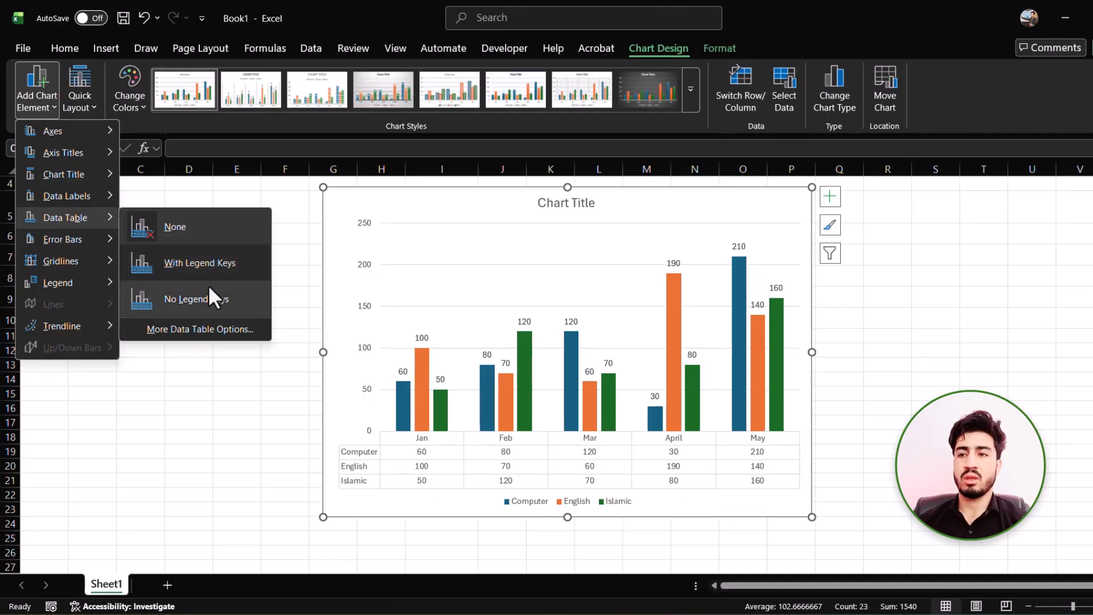
pyautogui.click(209, 288)
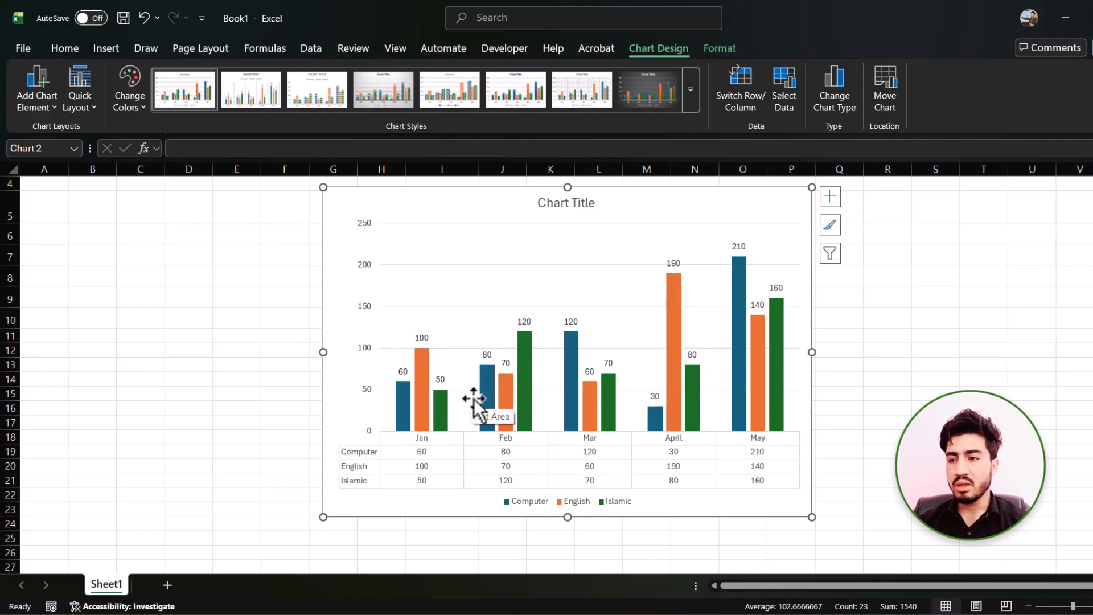
# Step: Remove the legend from the chart
pyautogui.click(34, 103)
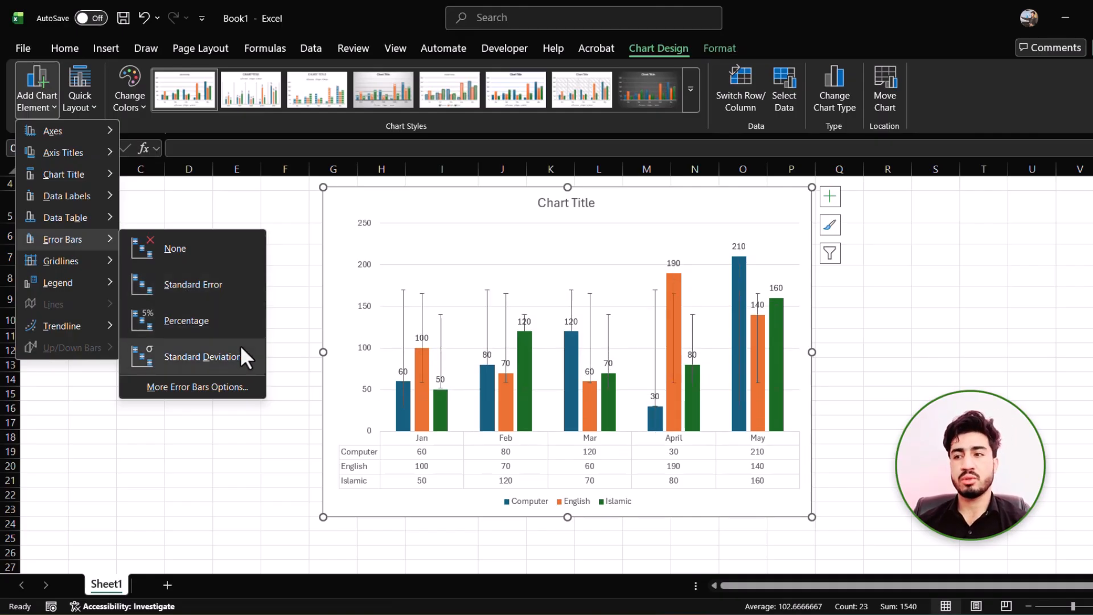
pyautogui.moveTo(103, 285)
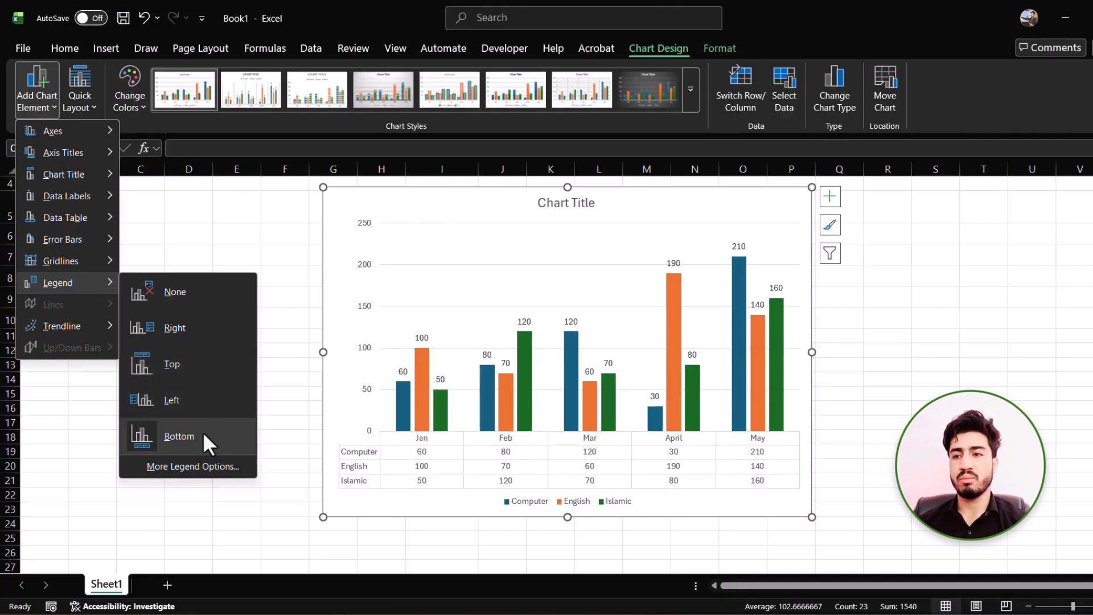
pyautogui.click(224, 291)
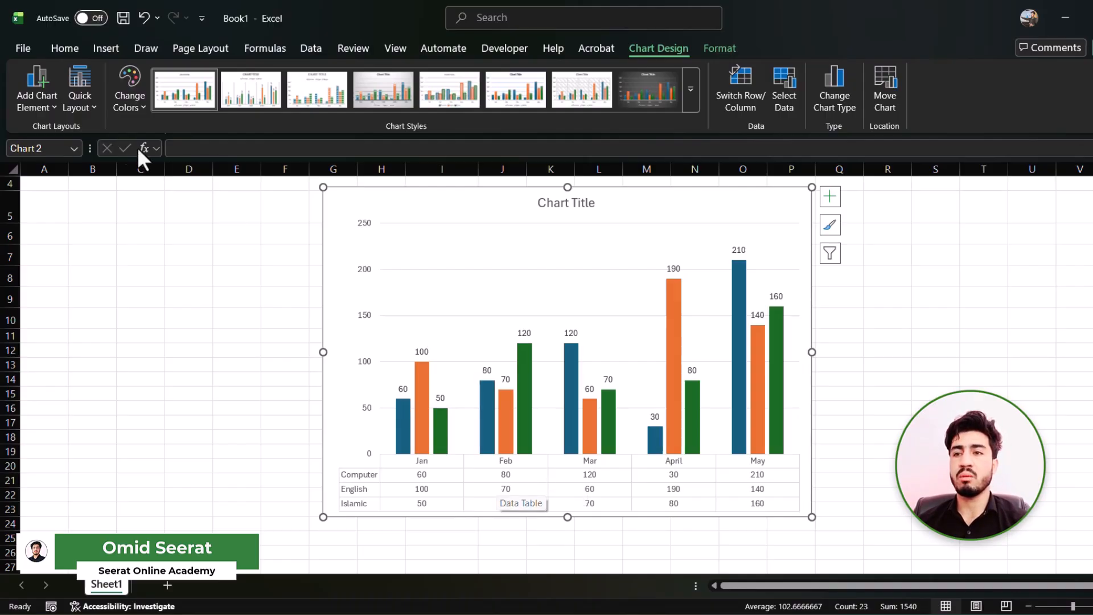
# Step: Show the chart's legend in the Top position, between the chart title and the columns
pyautogui.click(57, 105)
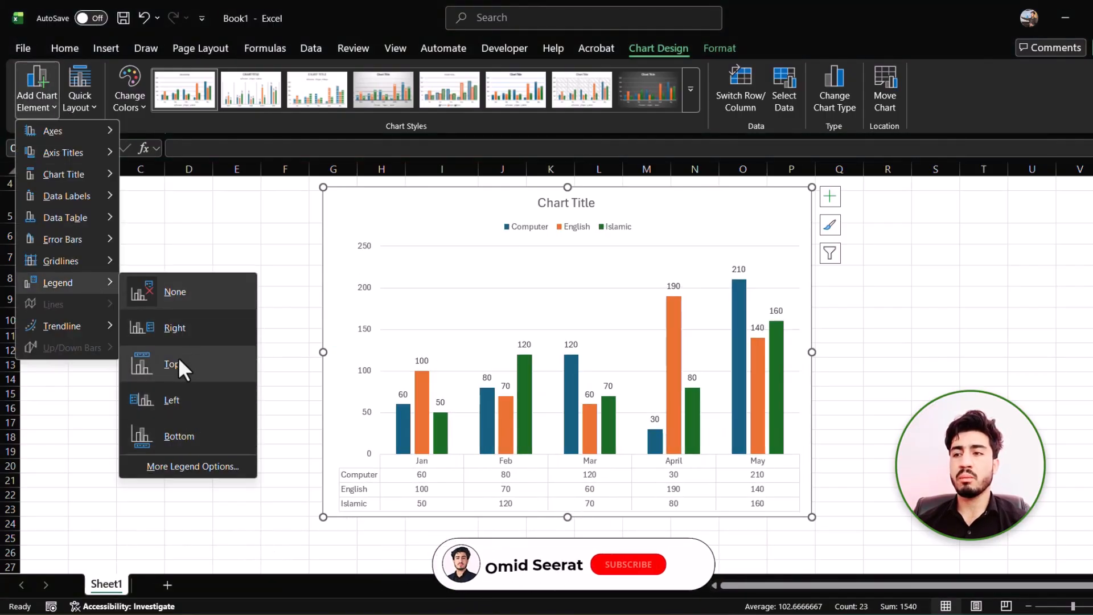
pyautogui.click(179, 358)
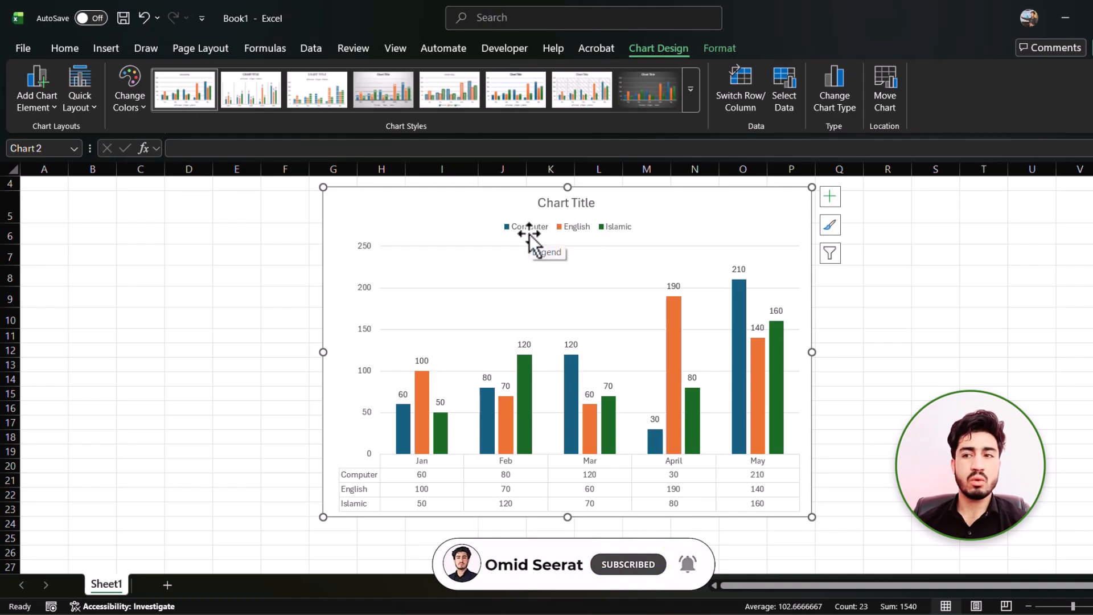
pyautogui.click(53, 109)
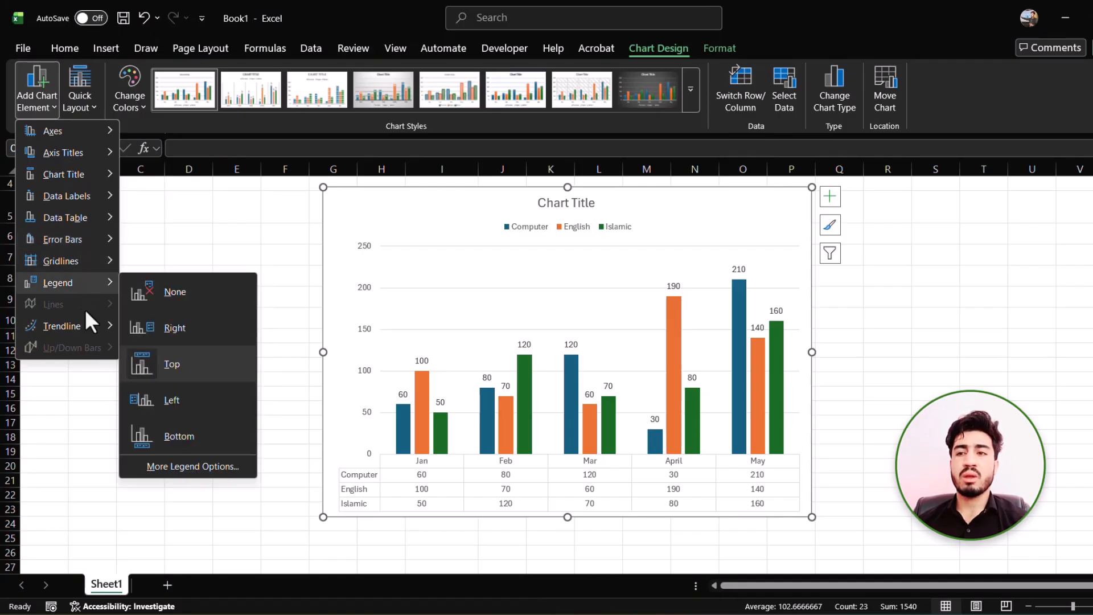
pyautogui.moveTo(96, 335)
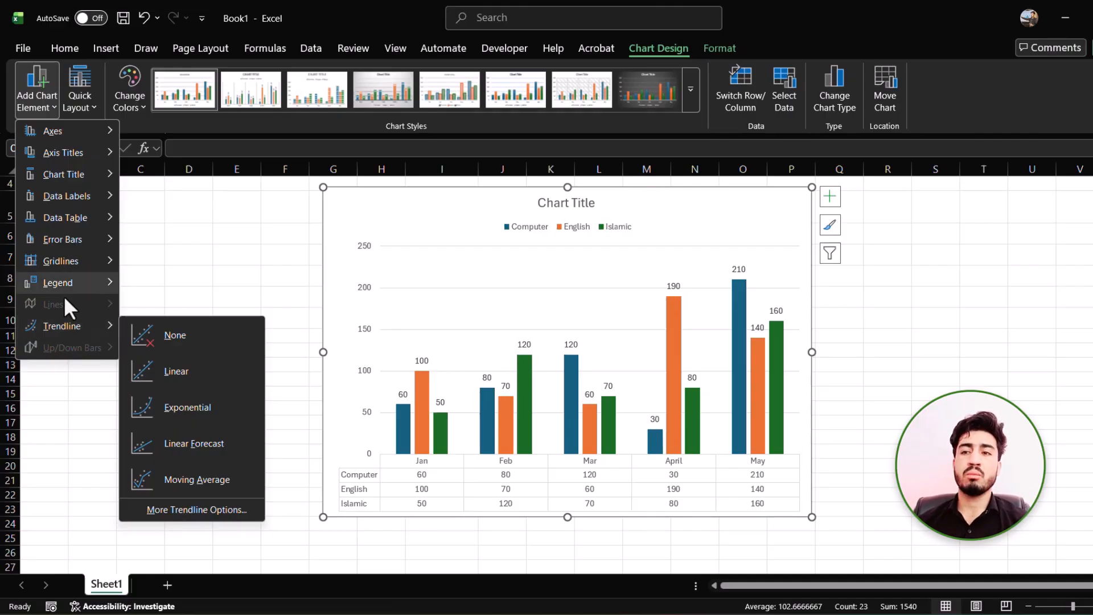
pyautogui.moveTo(66, 297)
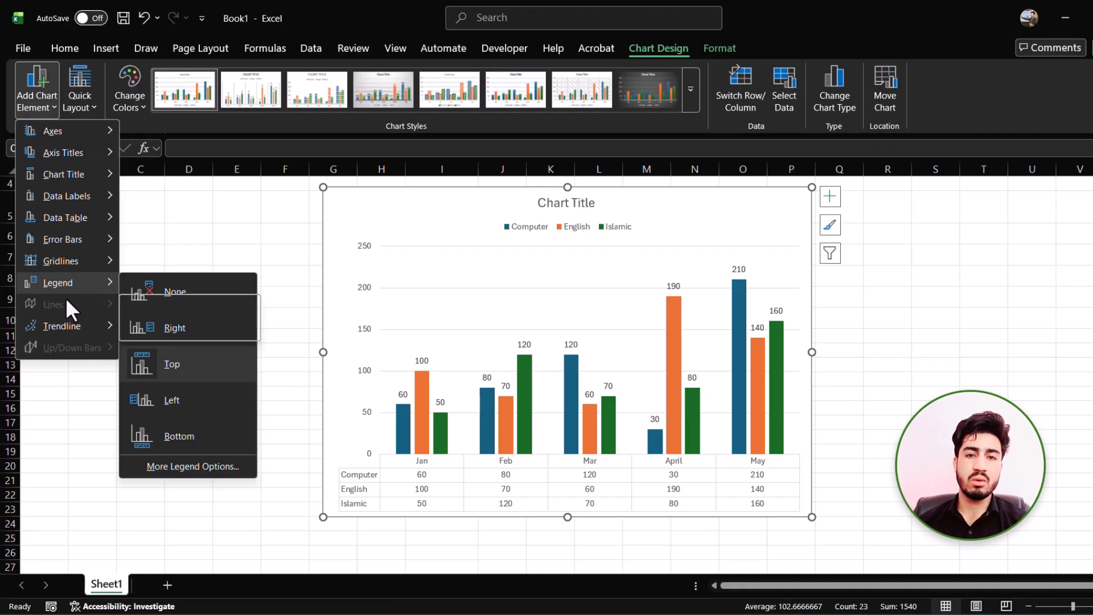
pyautogui.moveTo(67, 318)
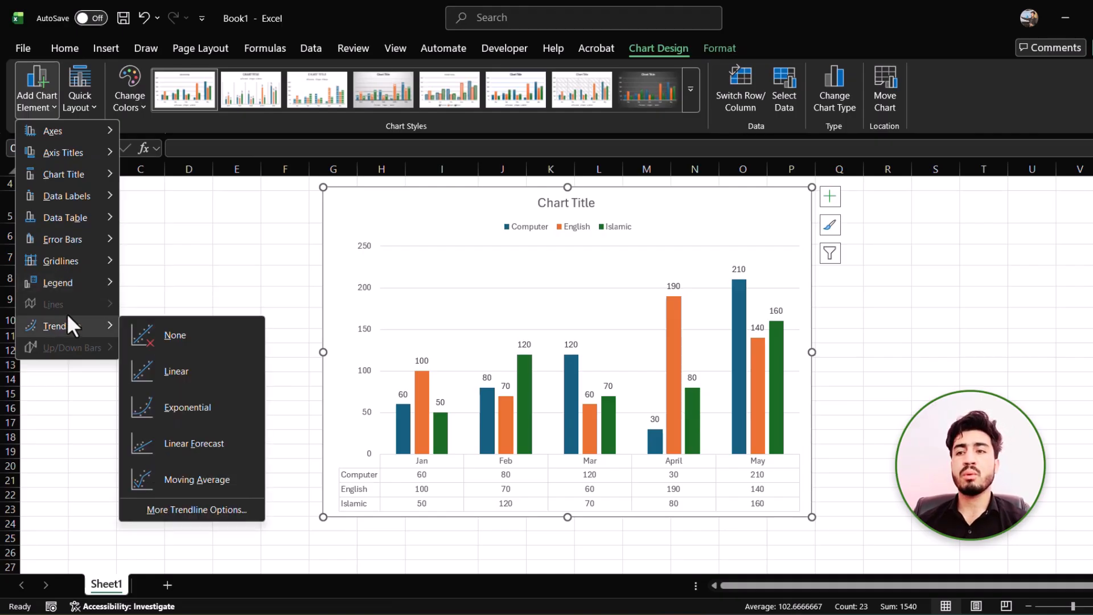
pyautogui.moveTo(78, 214)
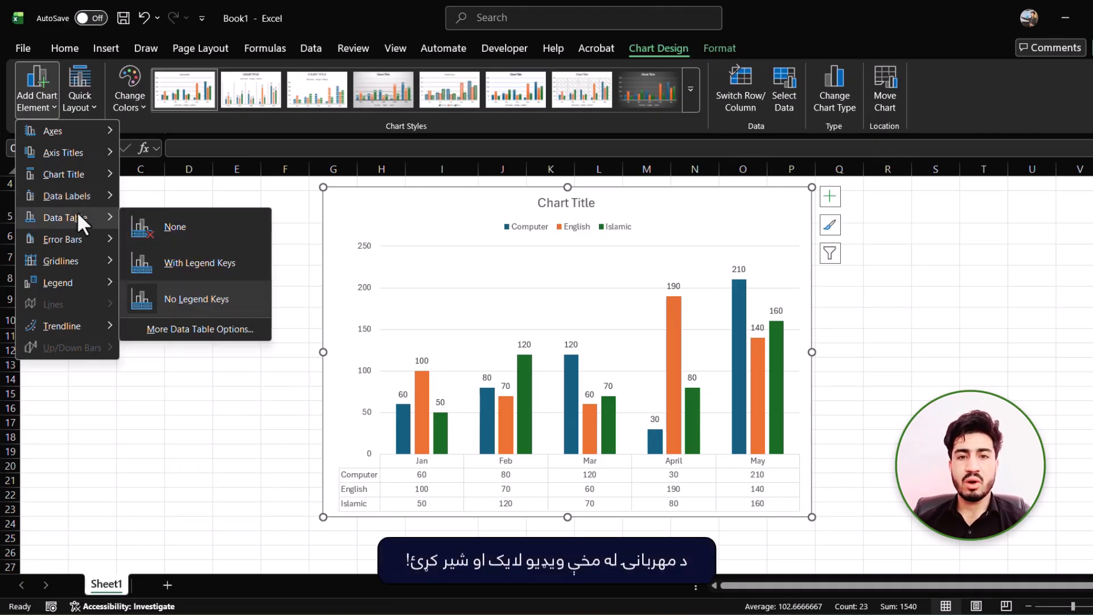
pyautogui.click(155, 189)
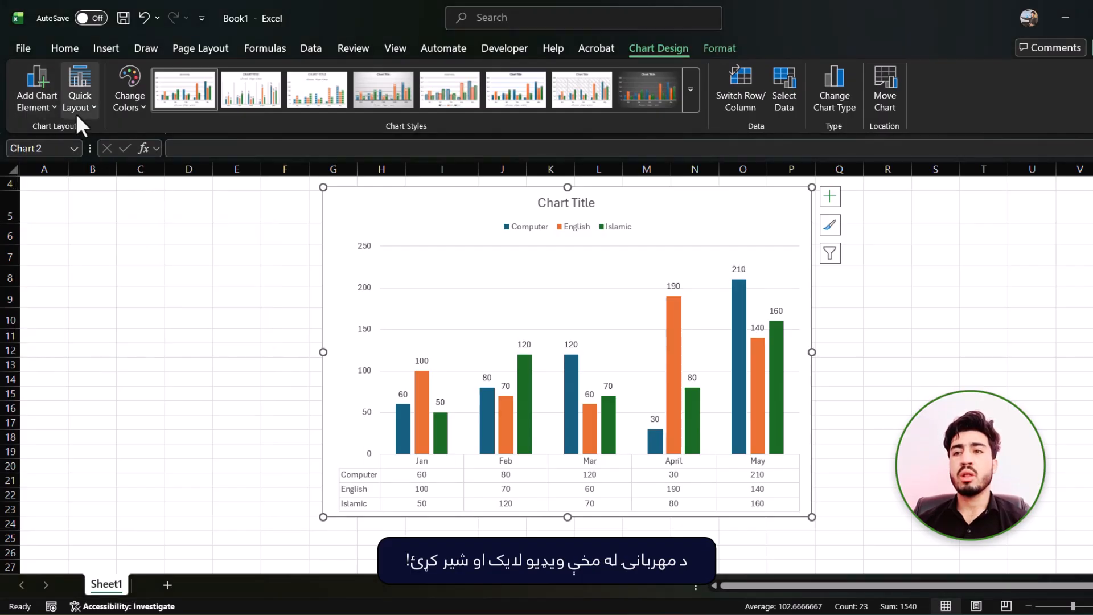